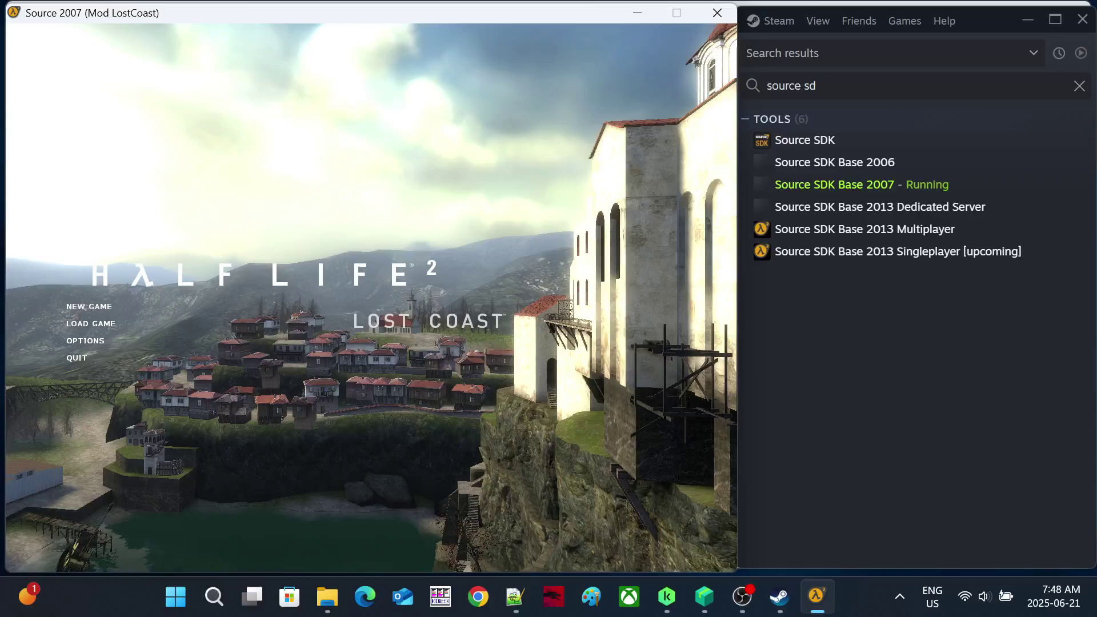
- Start a new Lost Coast game with developer commentary turned on
{"action": "left_click", "coordinate": [87, 309]}
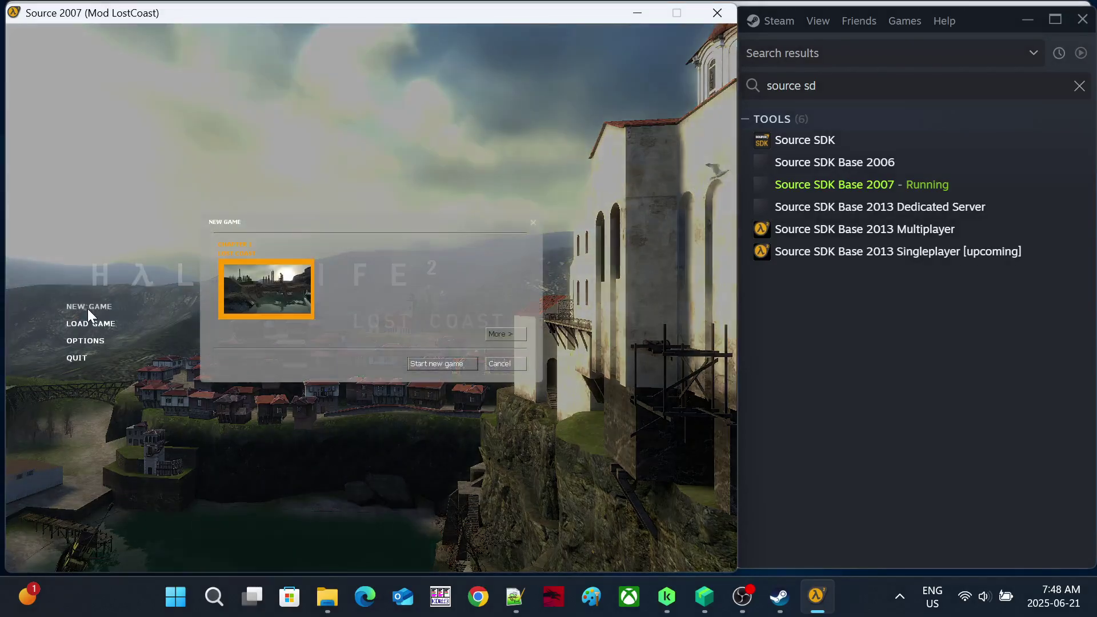
{"action": "left_click", "coordinate": [428, 359]}
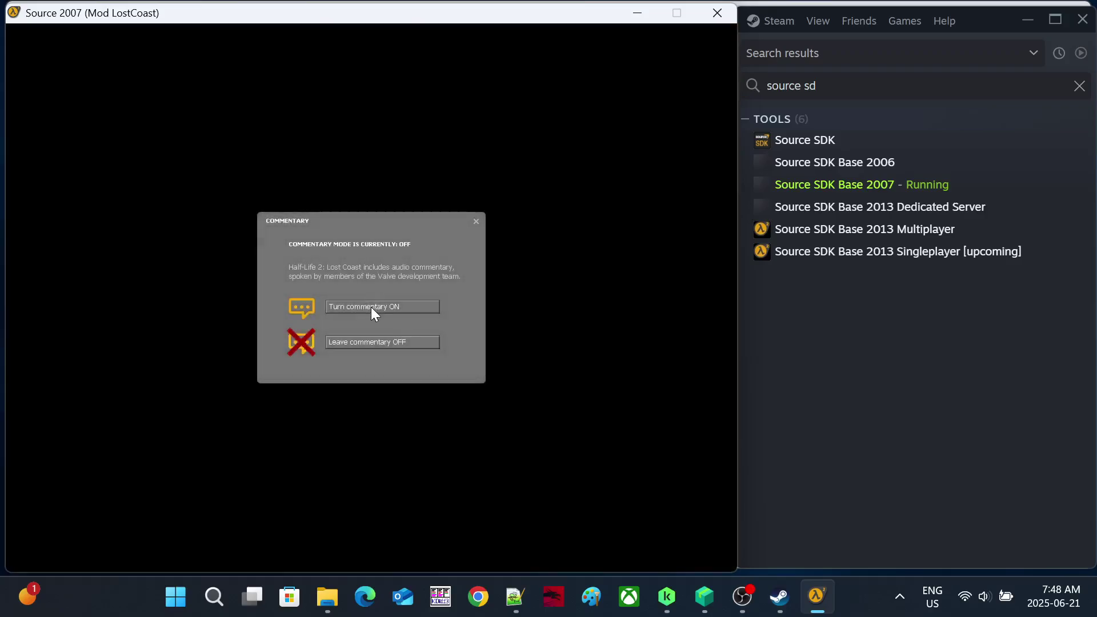
{"action": "left_click", "coordinate": [371, 308]}
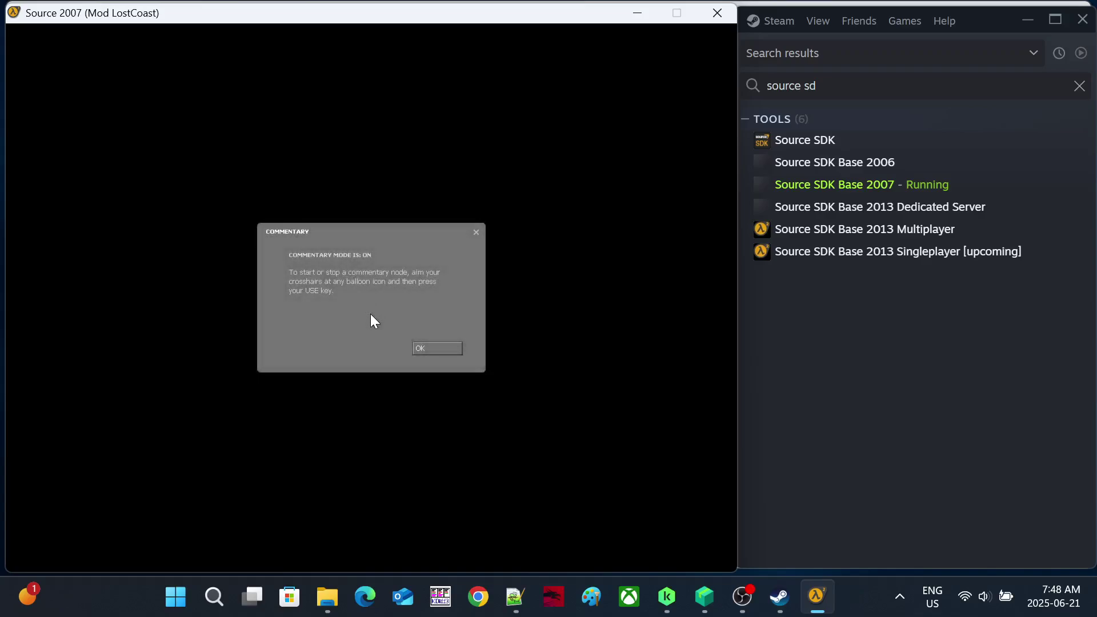
{"action": "left_click", "coordinate": [418, 349]}
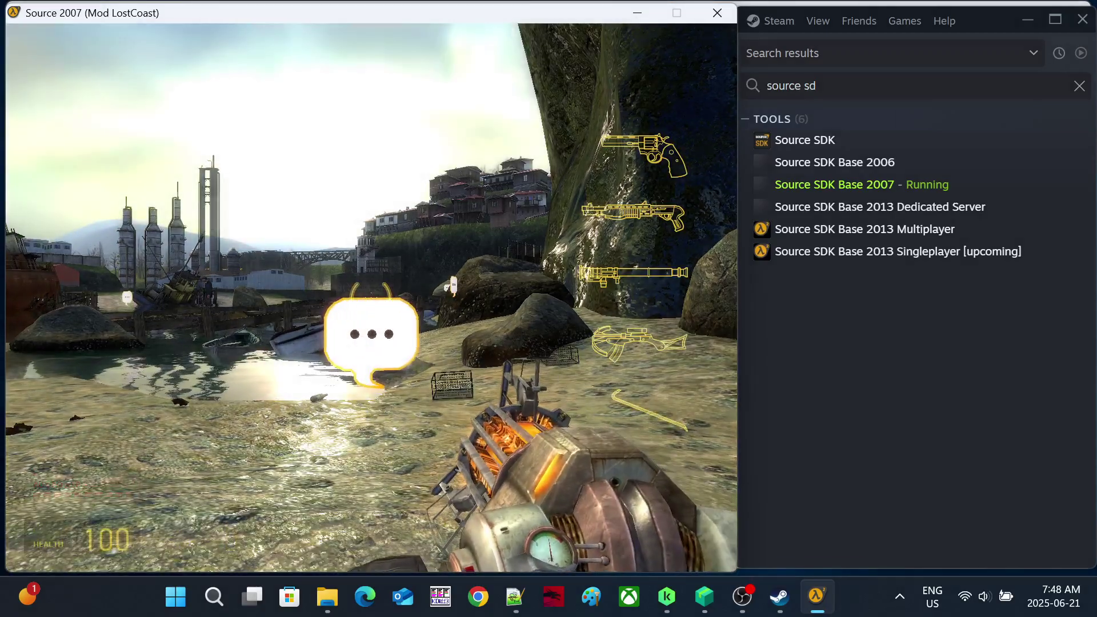
- Enable sv_cheats 1 and god mode from the developer console
{"action": "key", "text": "grave"}
{"action": "type", "text": "god"}
{"action": "key", "text": "Return"}
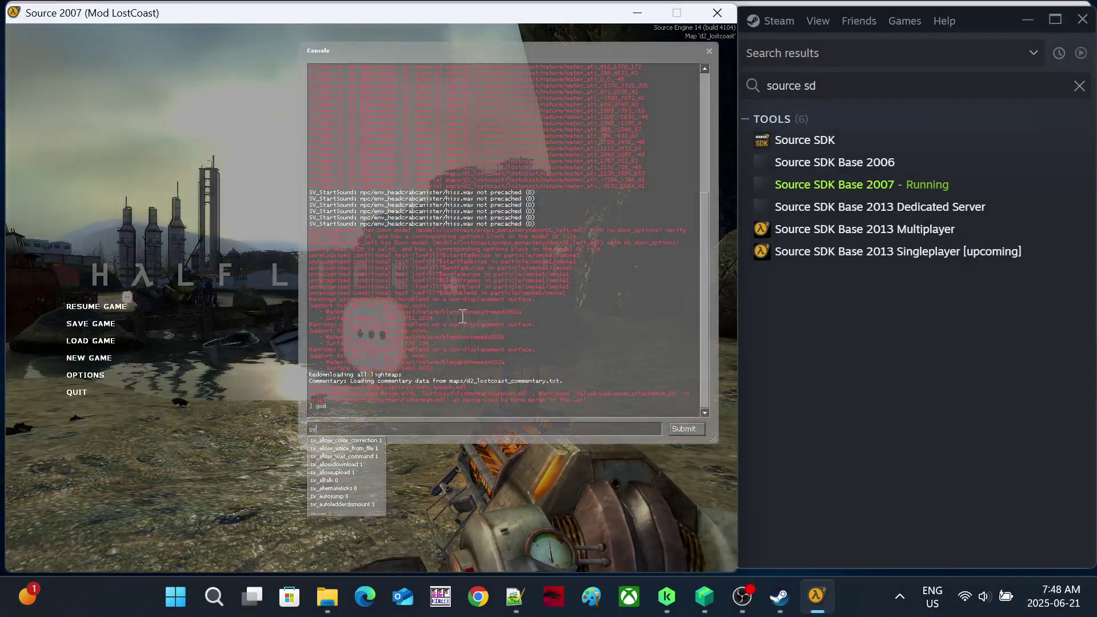
{"action": "type", "text": "sv_cheats 1"}
{"action": "key", "text": "Return"}
{"action": "type", "text": "god"}
{"action": "key", "text": "Return"}
{"action": "key", "text": "grave"}
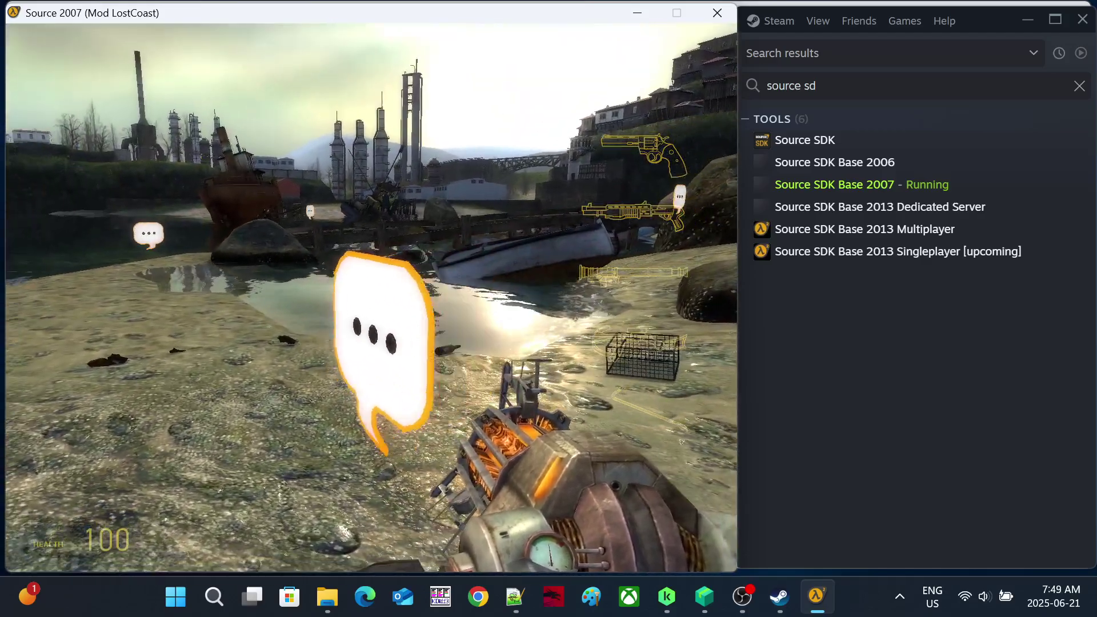
- Trigger the floating welcome commentary node on the beach
{"action": "key", "text": "e"}
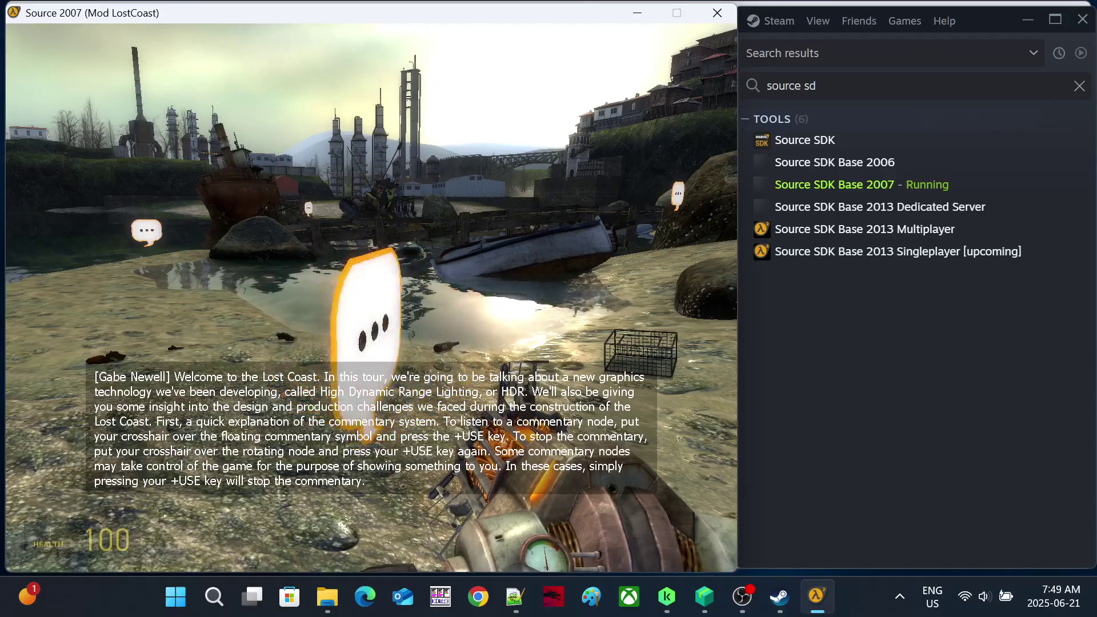
- Stop the welcome commentary, then pick up and throw away the crab trap
{"action": "key", "text": "e"}
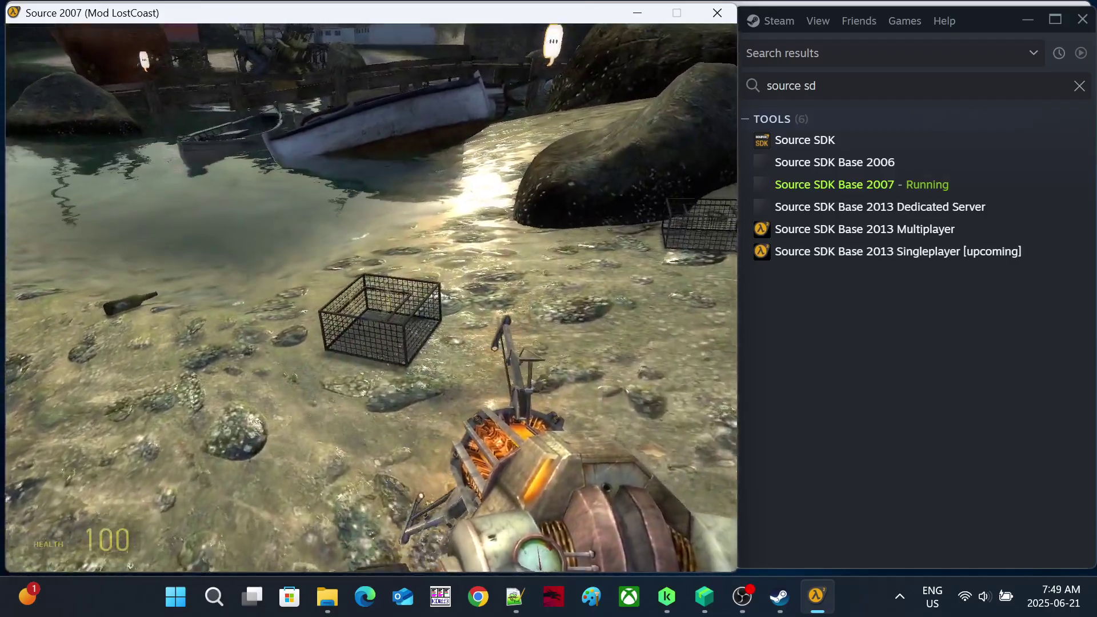
{"action": "right_click", "coordinate": [370, 326]}
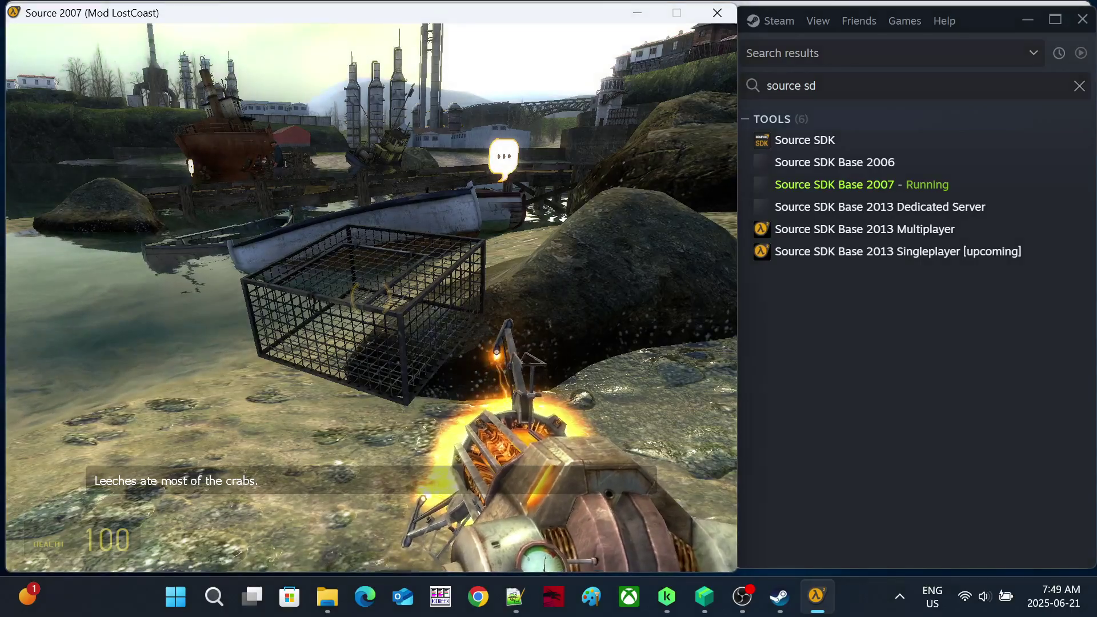
{"action": "left_click", "coordinate": [371, 326]}
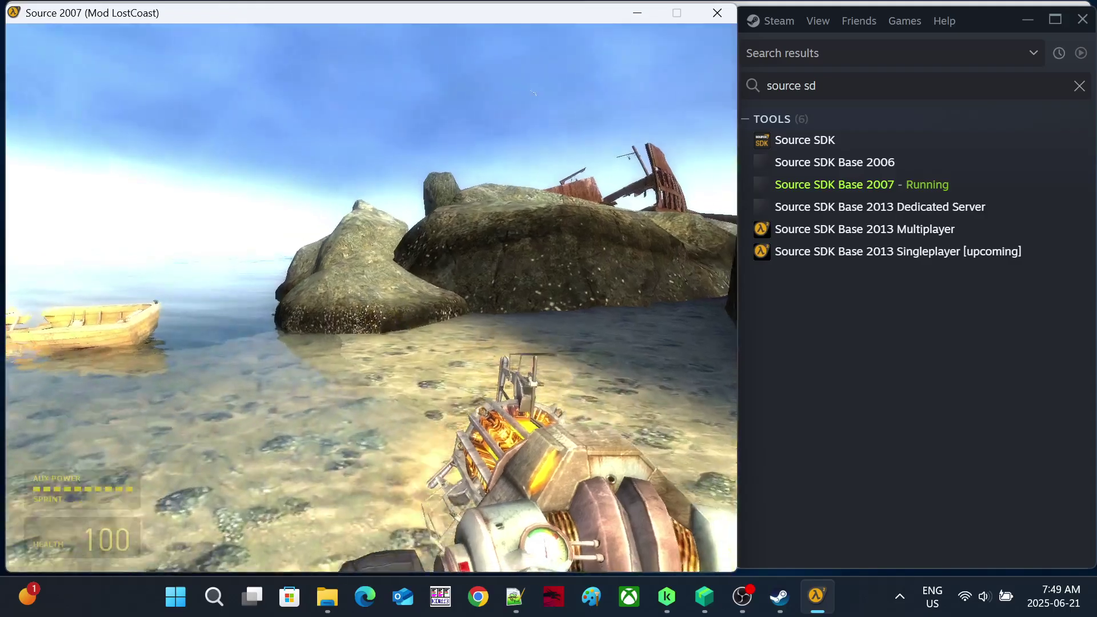
- Sprint across the beach onto the shipwreck and switch to the .357 revolver
{"action": "key", "text": "w"}
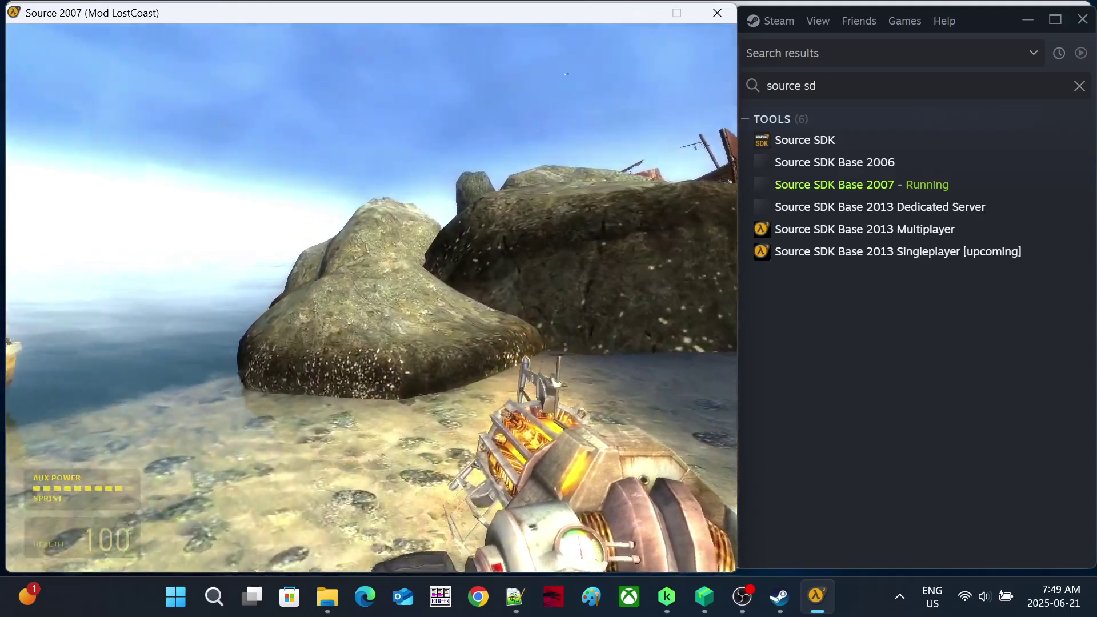
{"action": "key", "text": "w"}
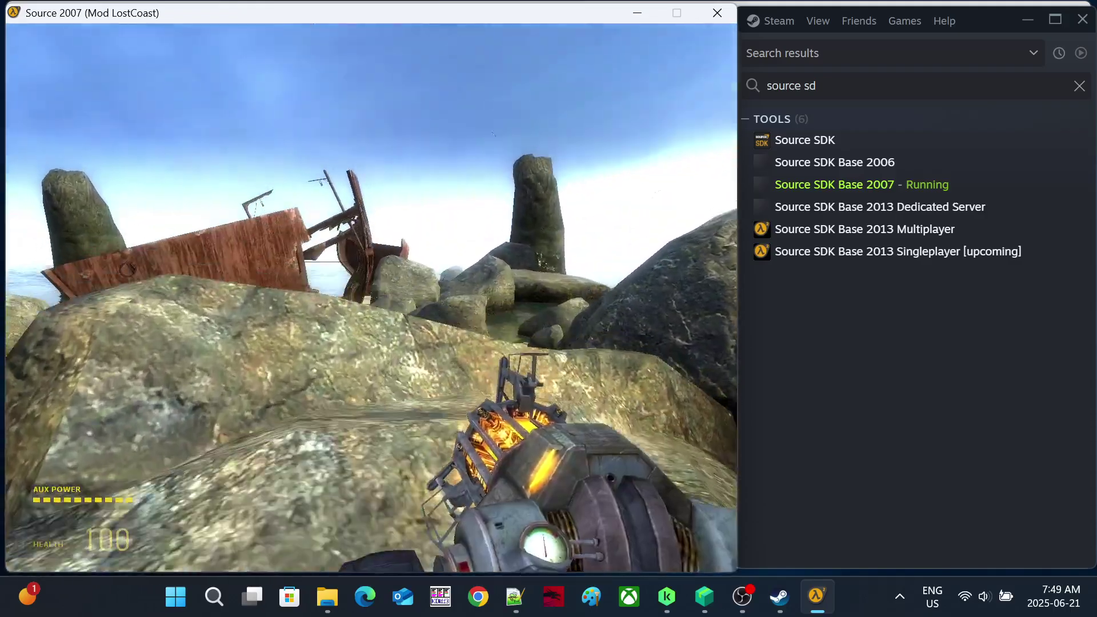
{"action": "key", "text": "w"}
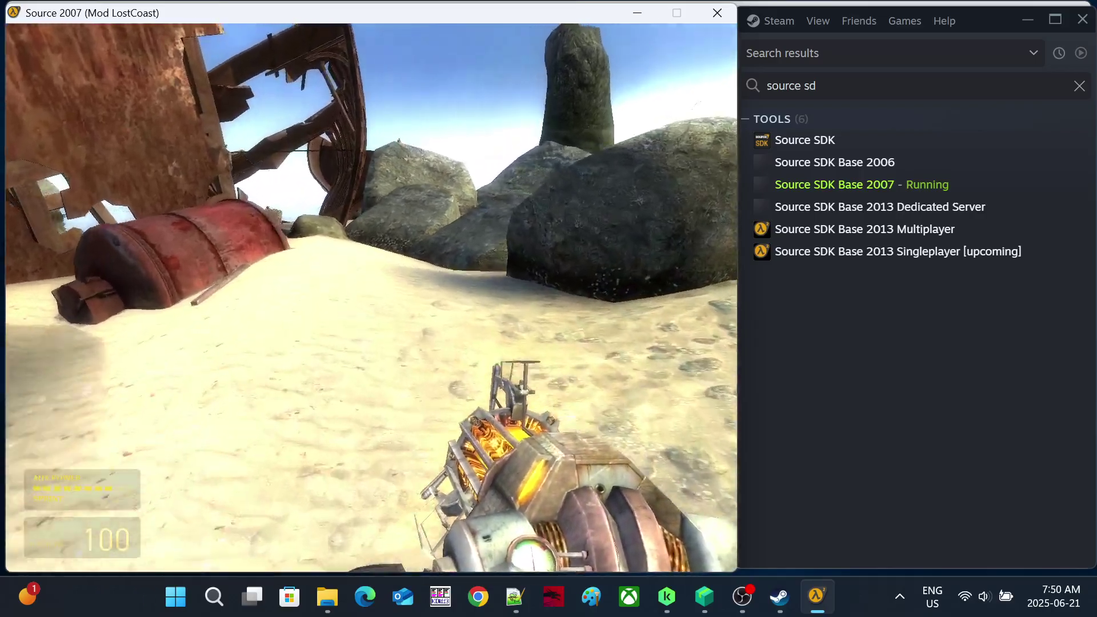
{"action": "key", "text": "w"}
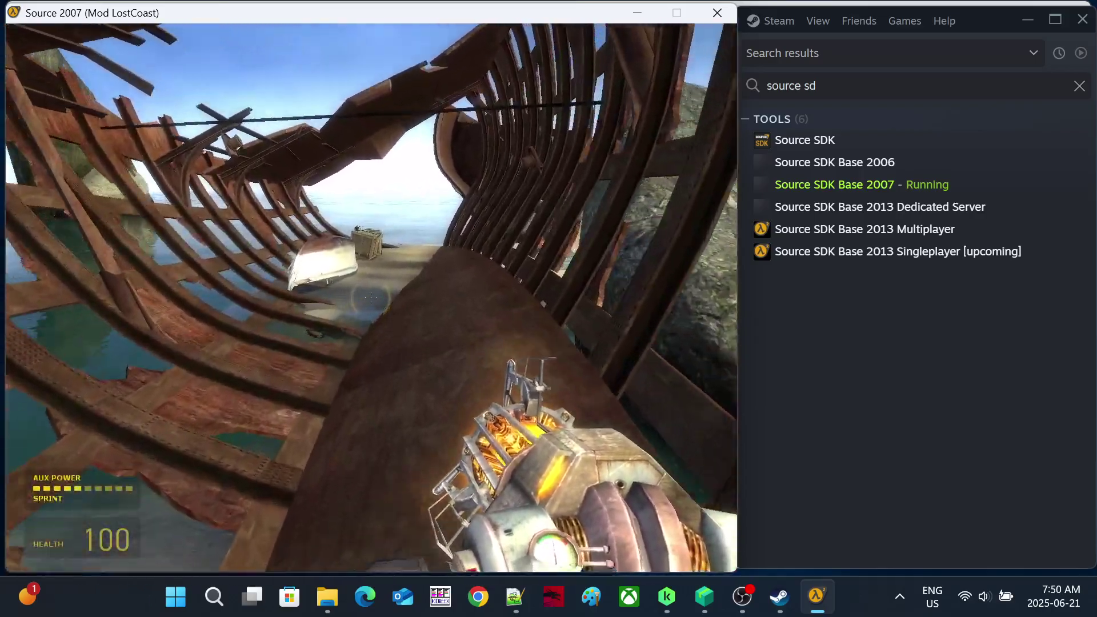
{"action": "key", "text": "w"}
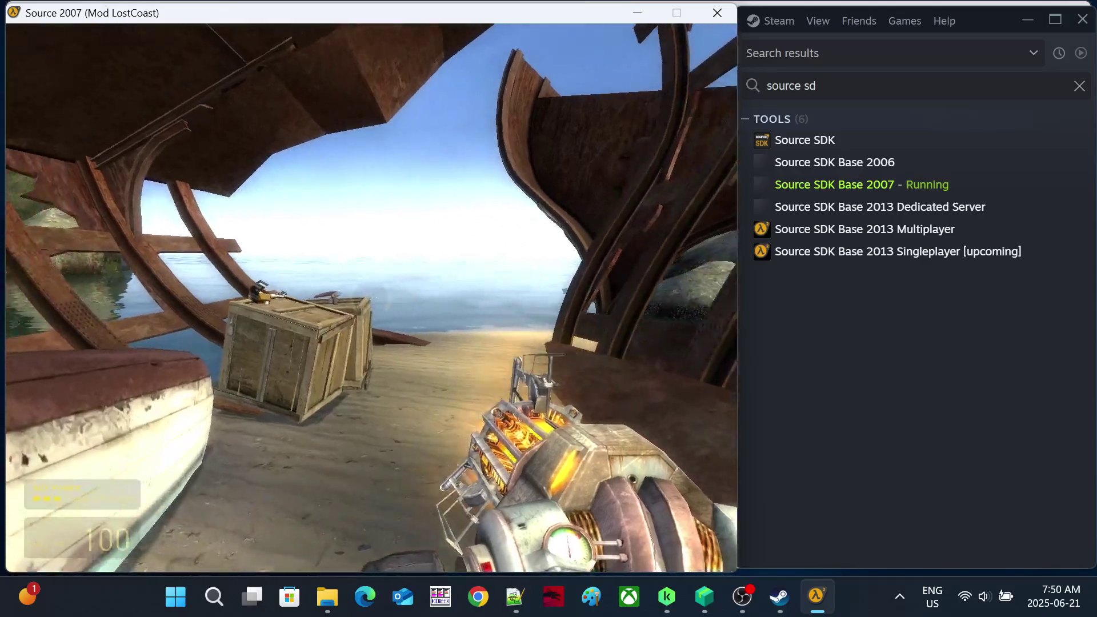
{"action": "key", "text": "2"}
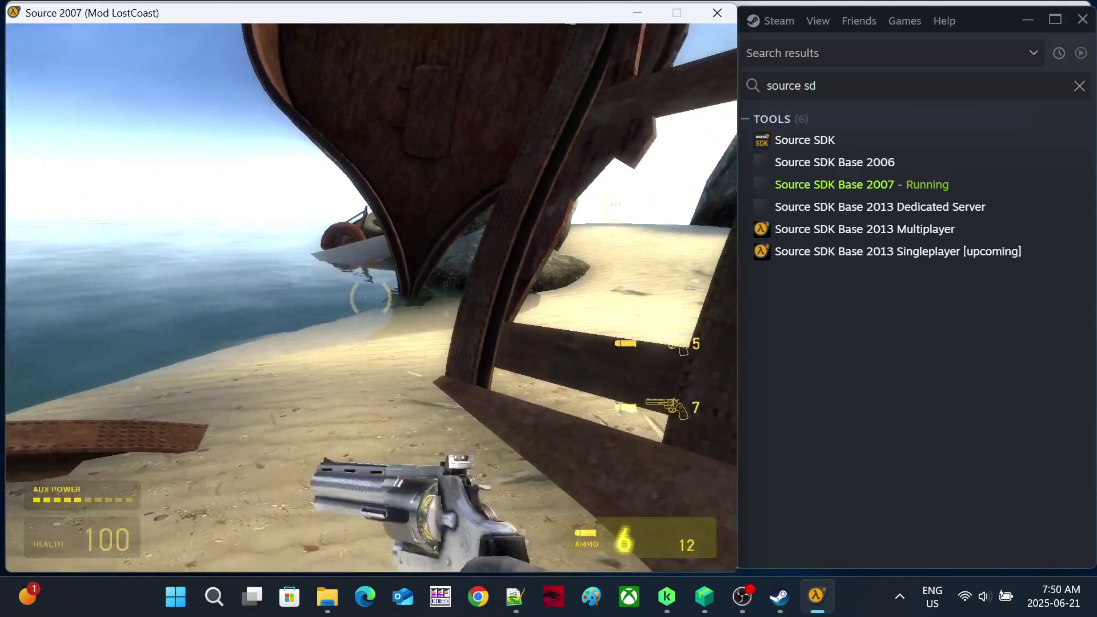
{"action": "key", "text": "w"}
{"action": "key", "text": "w"}
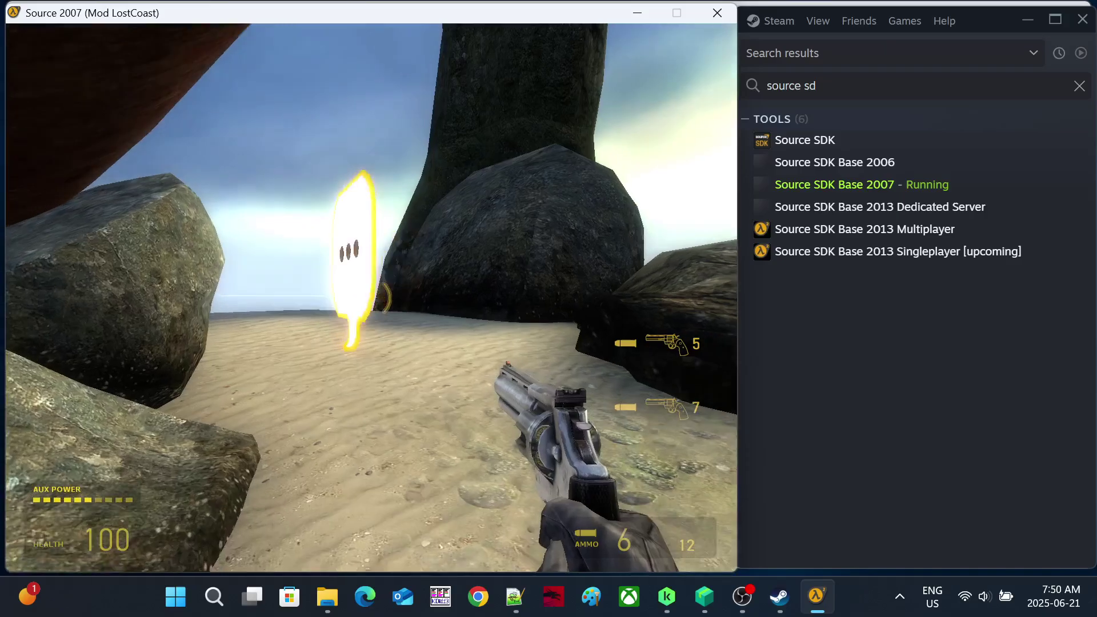
- Start Robin Walker's commentary on the cut ship puzzle among the rocks
{"action": "key", "text": "e"}
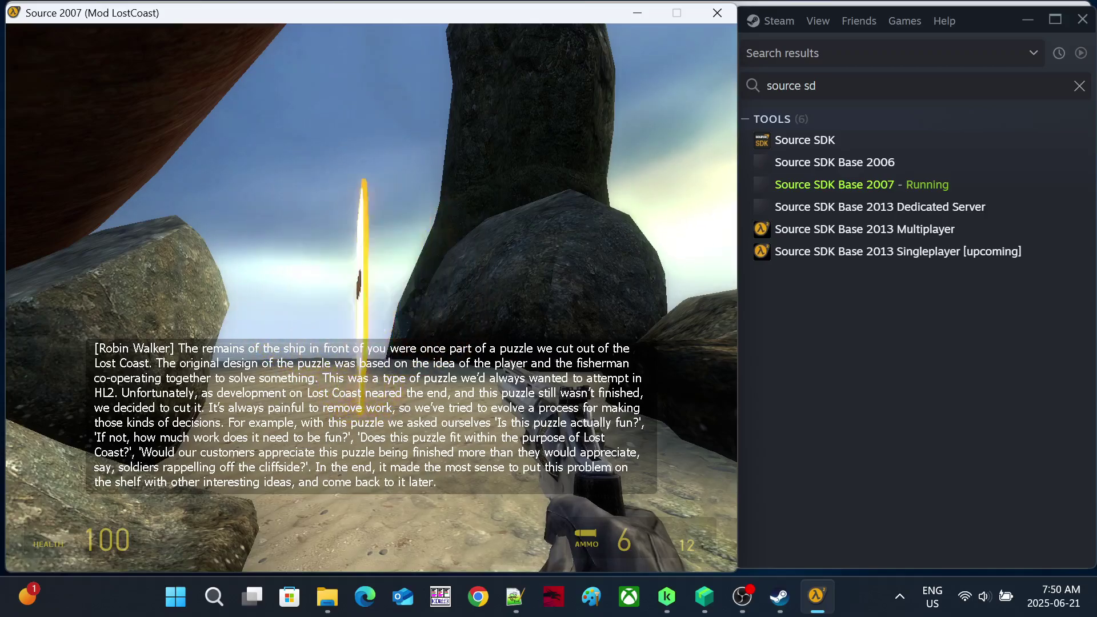
- Climb over the rock and run through the shipwreck hull toward the red buoy
{"action": "key", "text": "w"}
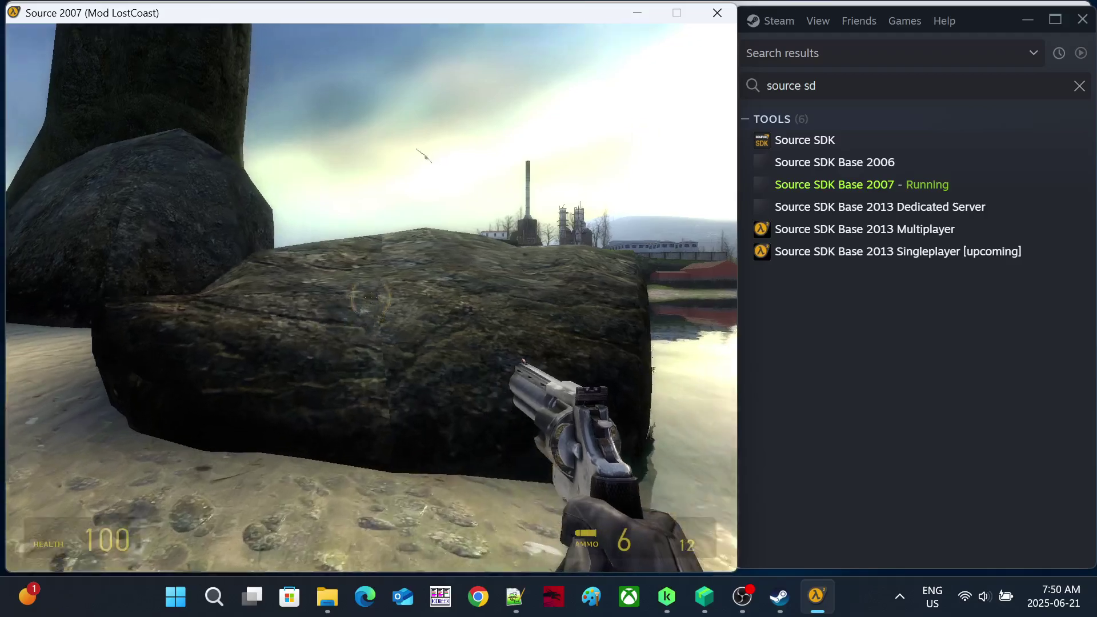
{"action": "key", "text": "w"}
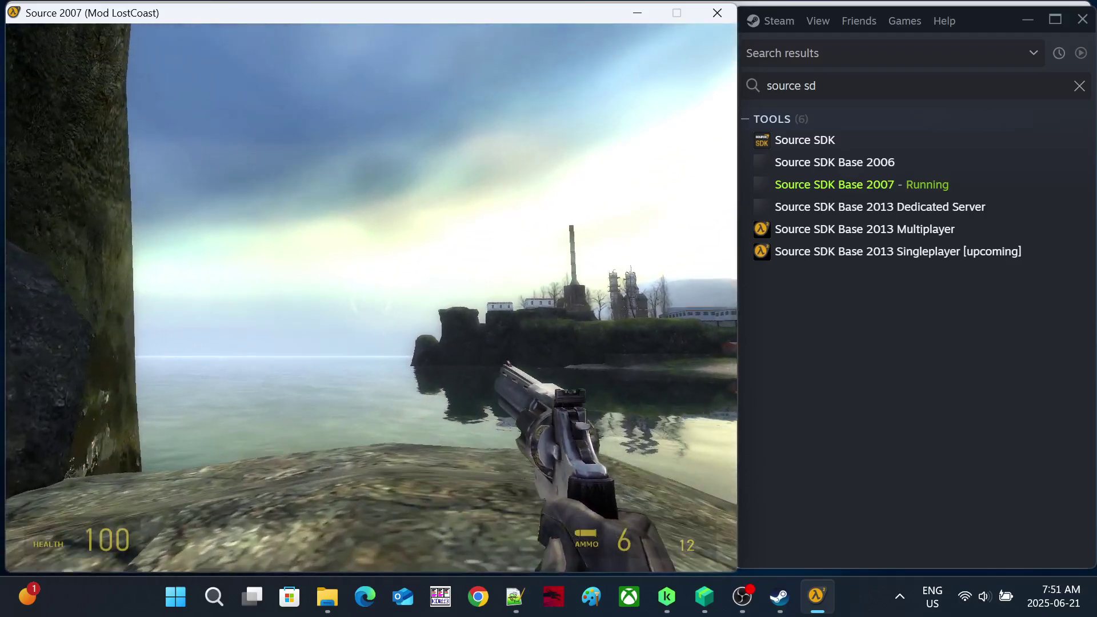
{"action": "key", "text": "w"}
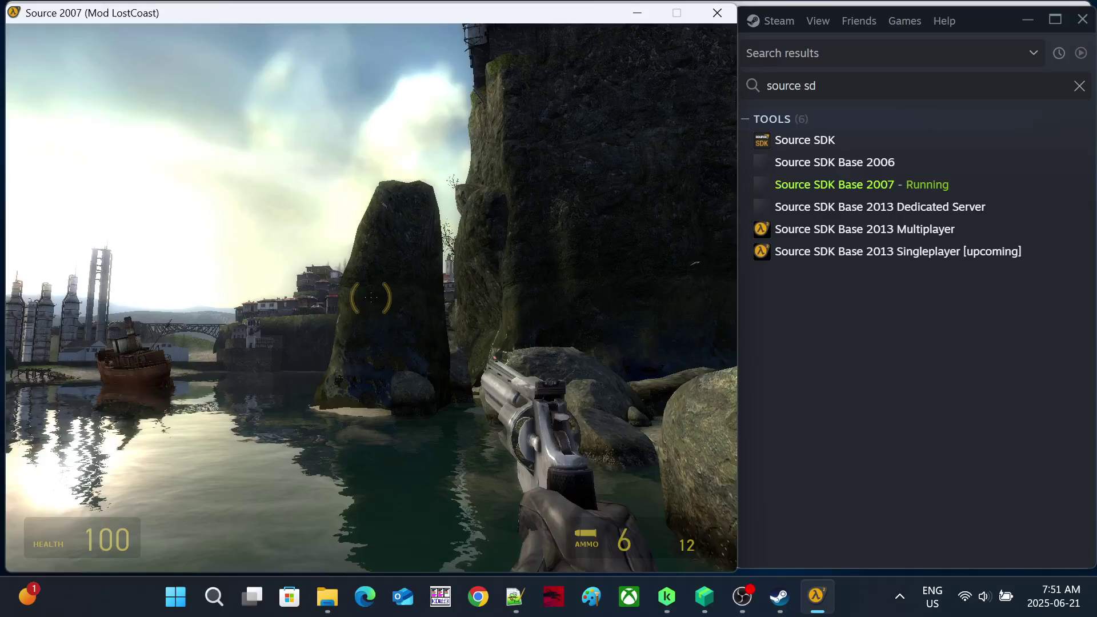
{"action": "key", "text": "w"}
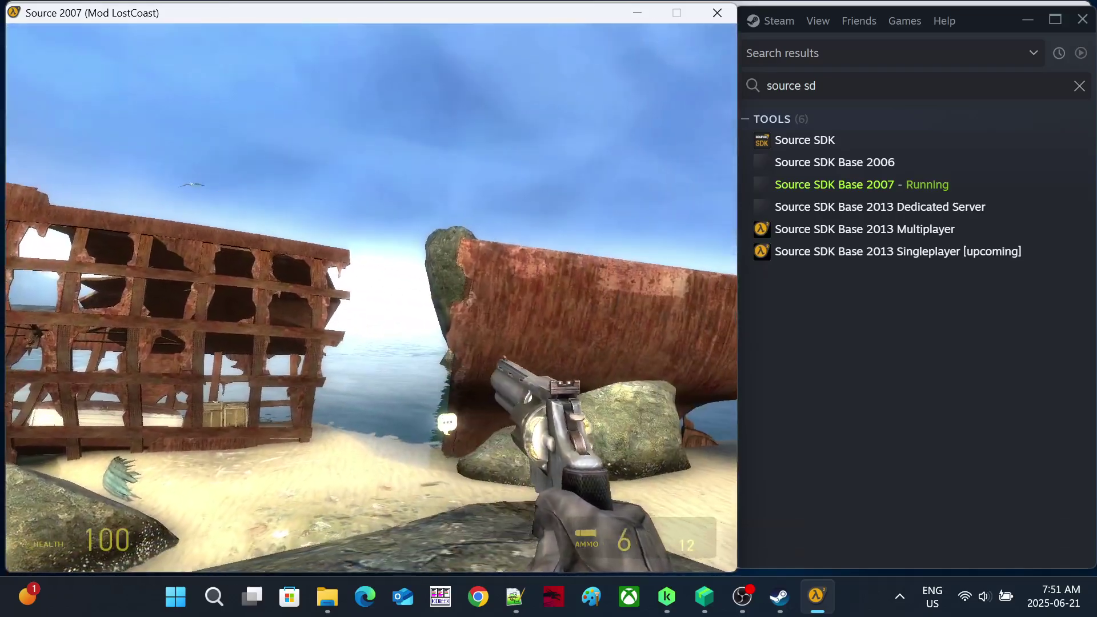
{"action": "key", "text": "w"}
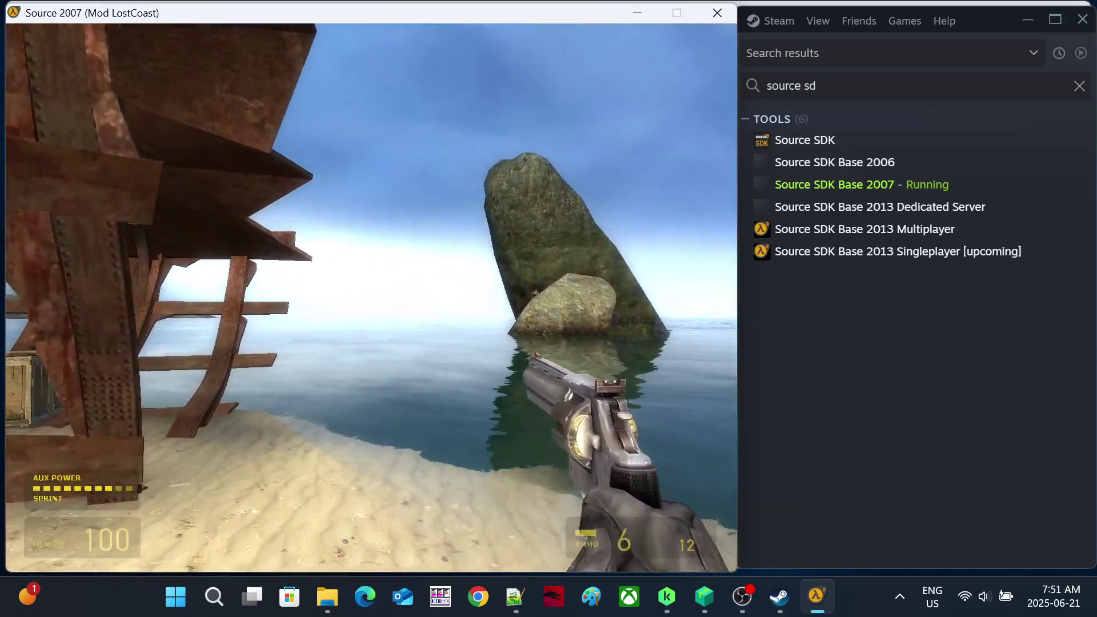
{"action": "key", "text": "w"}
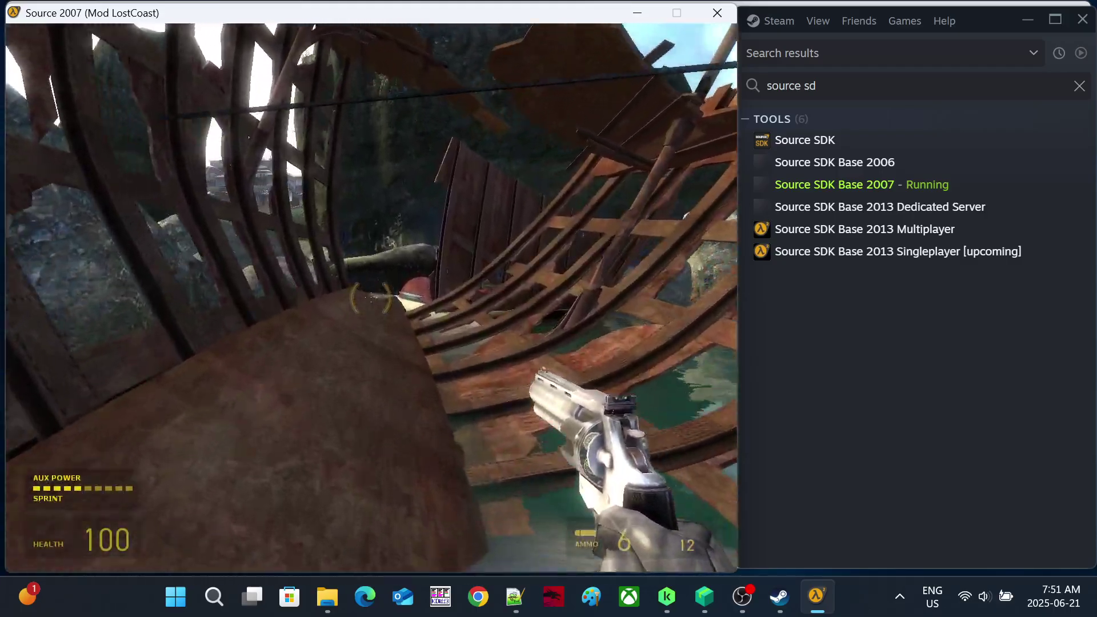
{"action": "key", "text": "w"}
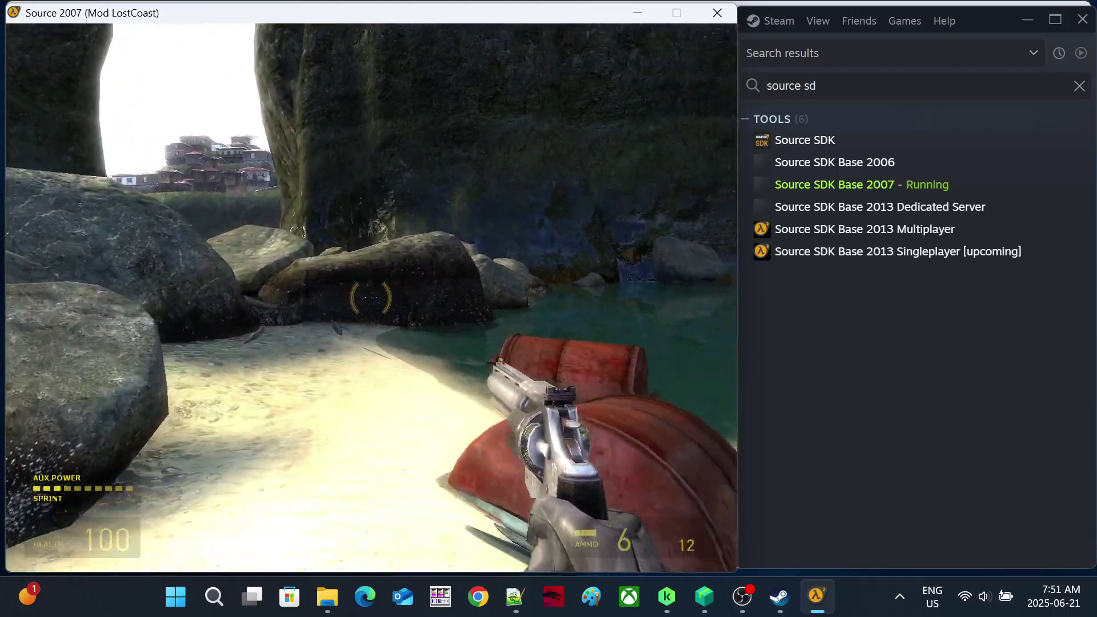
- Cross the rocks to the rowboat and start Viktor Antonov's HDR commentary
{"action": "key", "text": "w"}
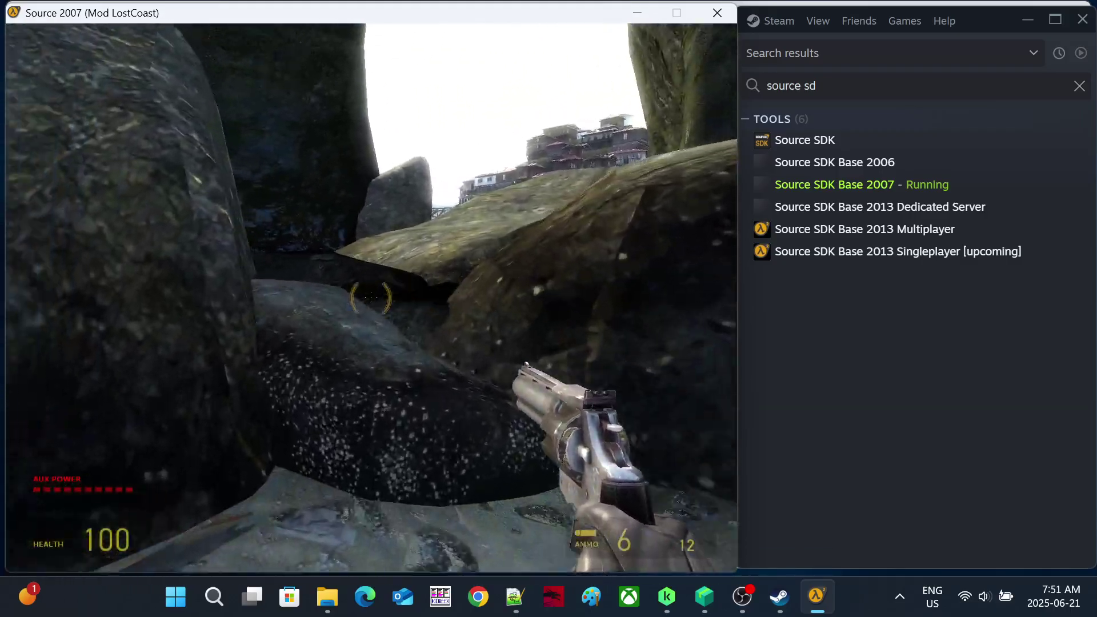
{"action": "key", "text": "w"}
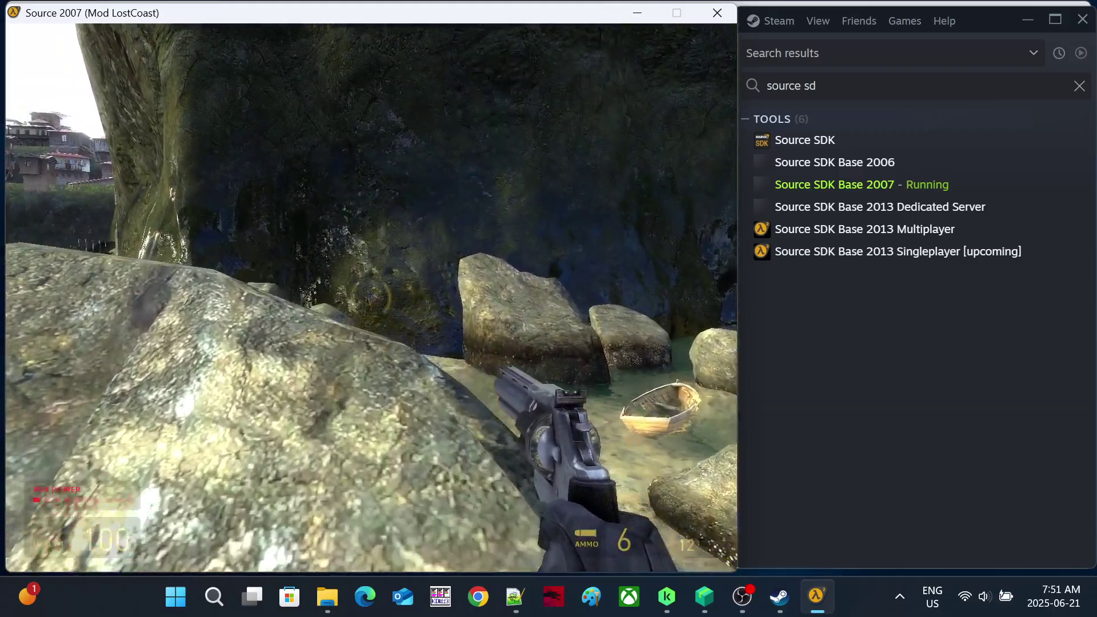
{"action": "key", "text": "w"}
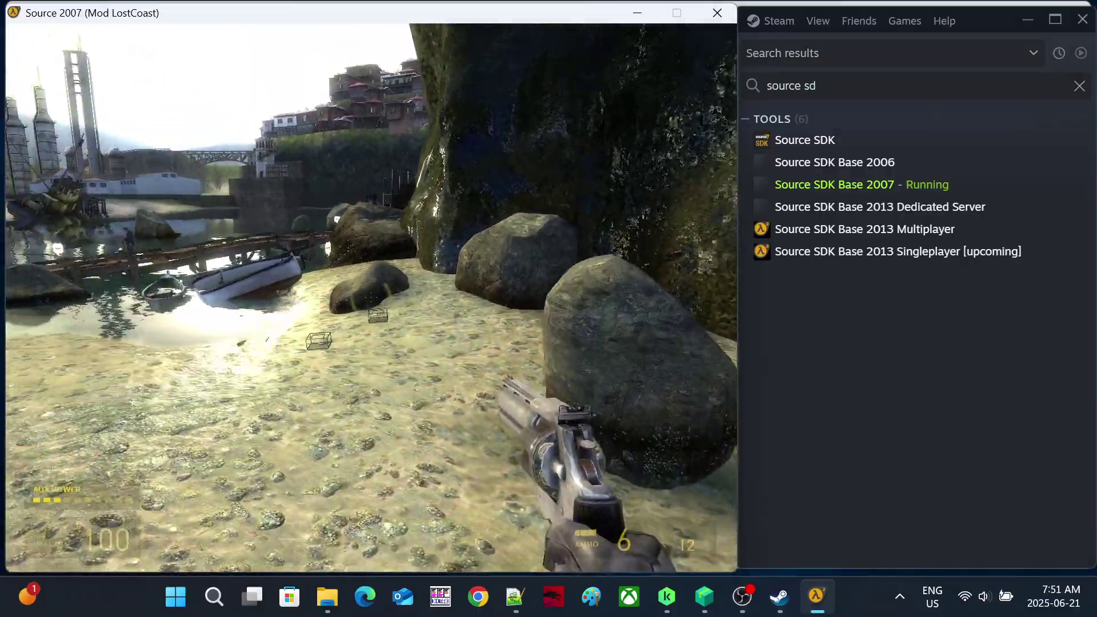
{"action": "key", "text": "w"}
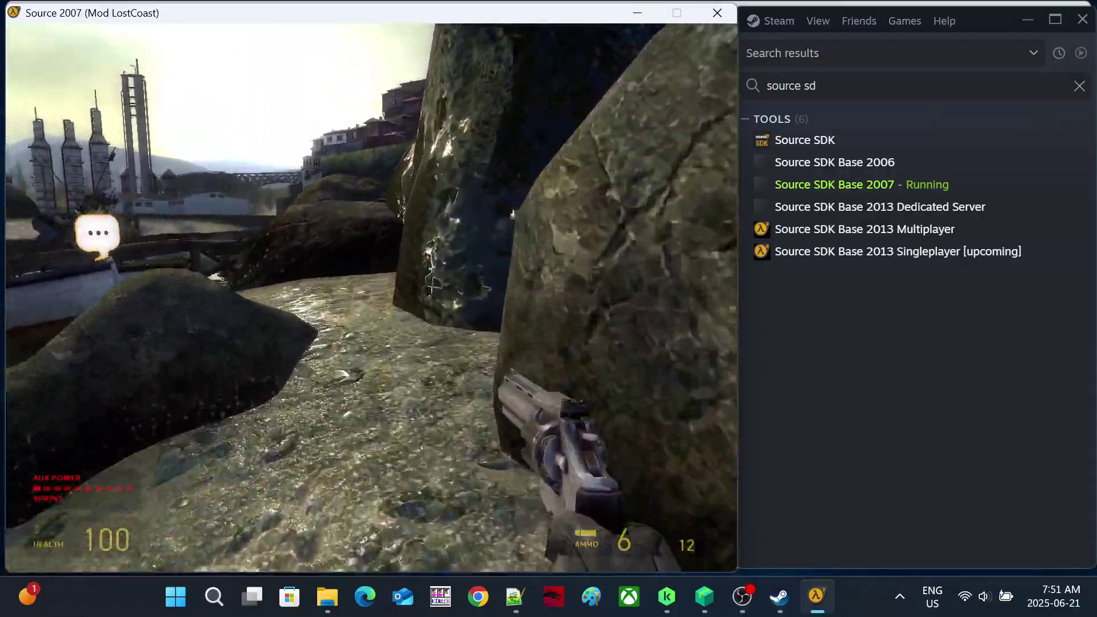
{"action": "key", "text": "e"}
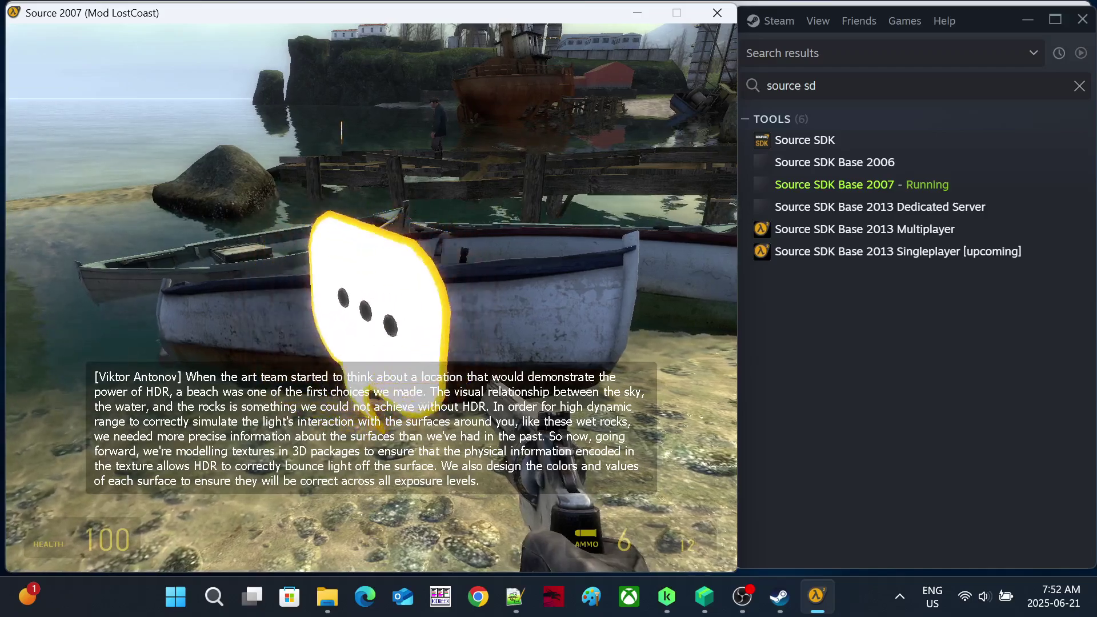
- Play Gary McTaggart's Fixed Aperture vs High-Dynamic Range split-view commentary to its end
{"action": "key", "text": "w"}
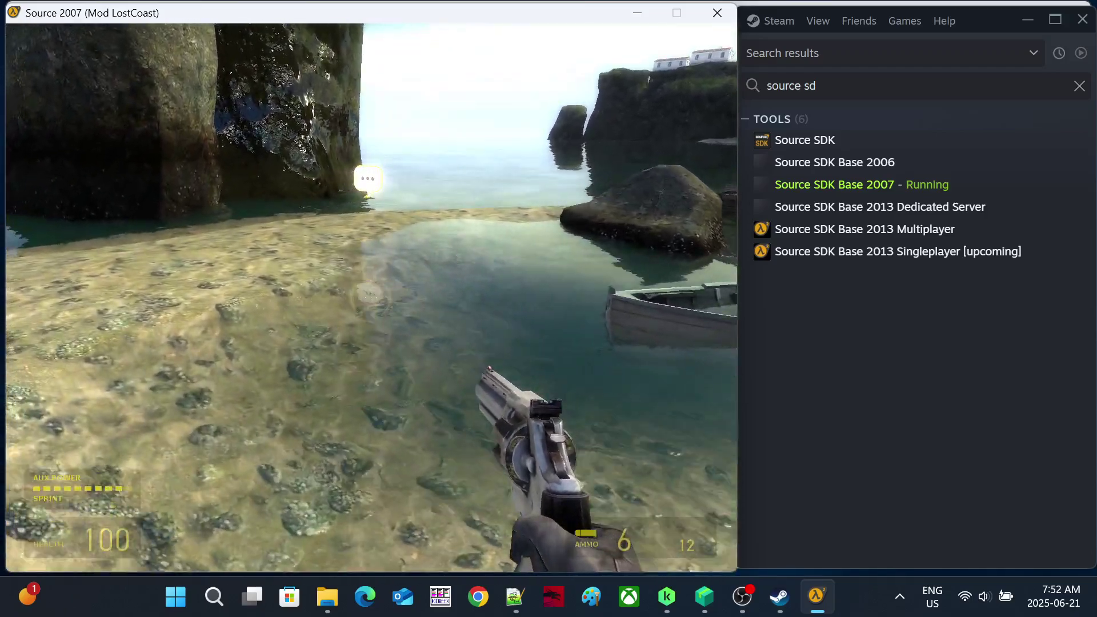
{"action": "key", "text": "w"}
{"action": "key", "text": "e"}
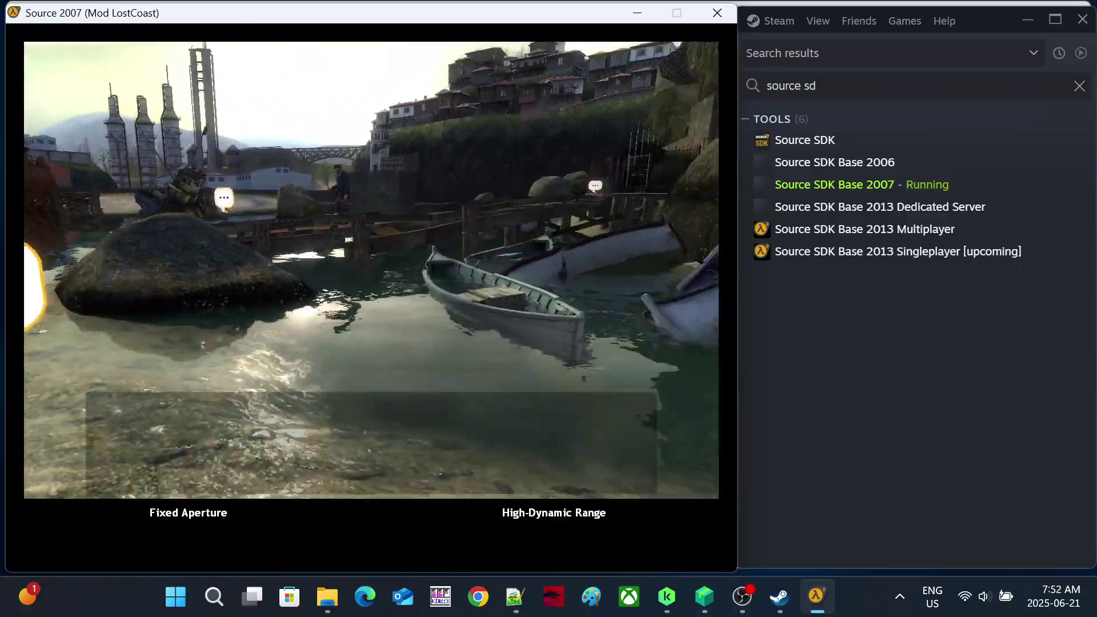
{"action": "key", "text": "w"}
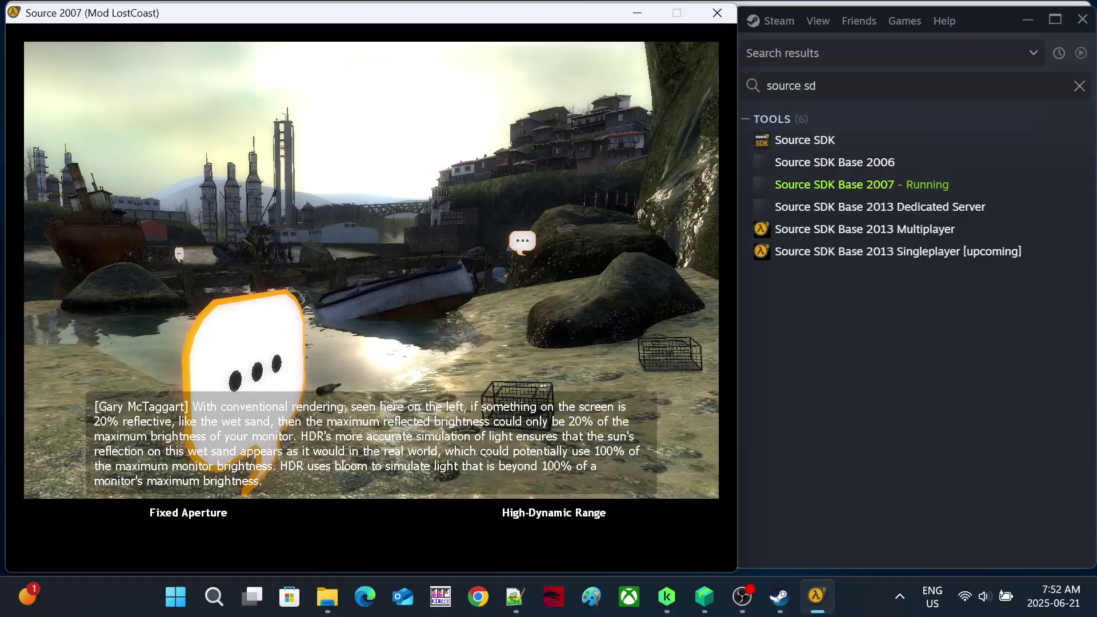
{"action": "key", "text": "e"}
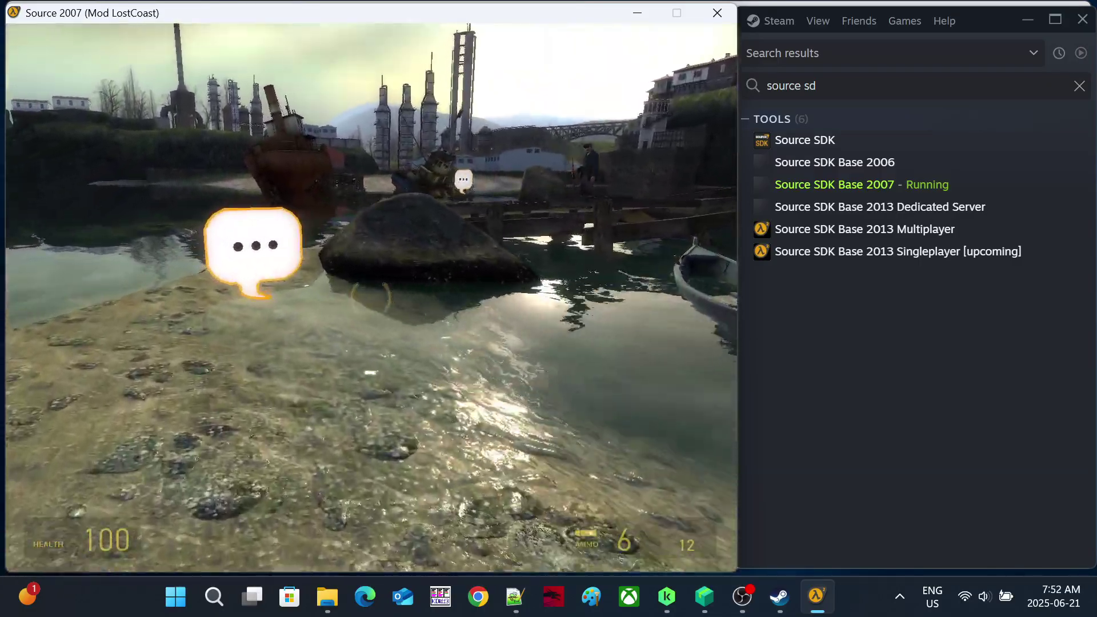
- Walk onto the pier and start Randy Lundeen's fisherman character commentary
{"action": "key", "text": "w"}
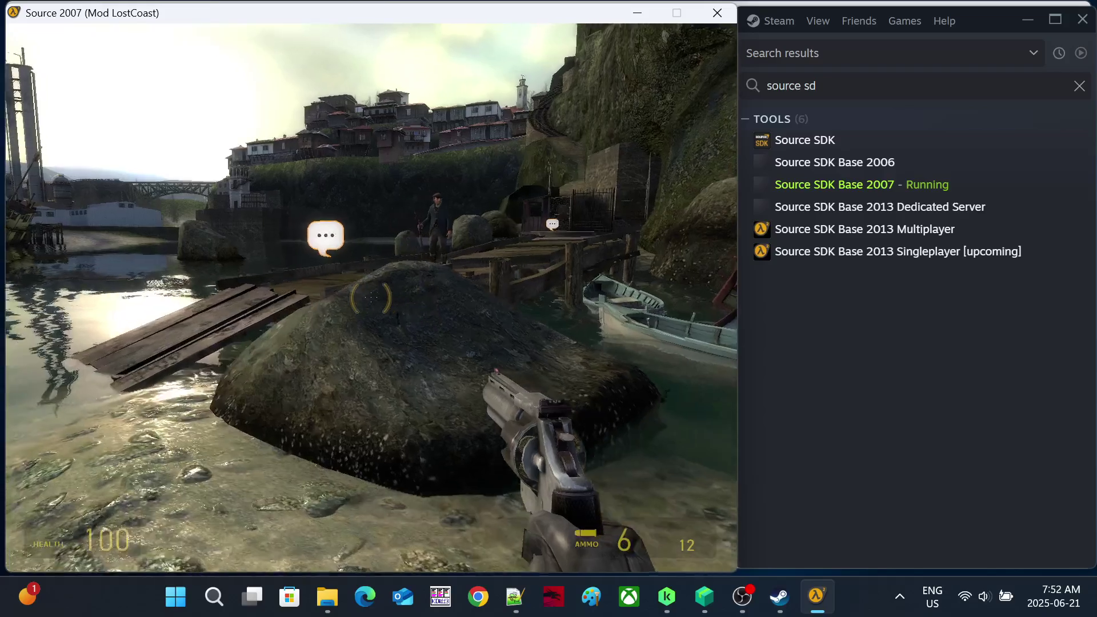
{"action": "key", "text": "w"}
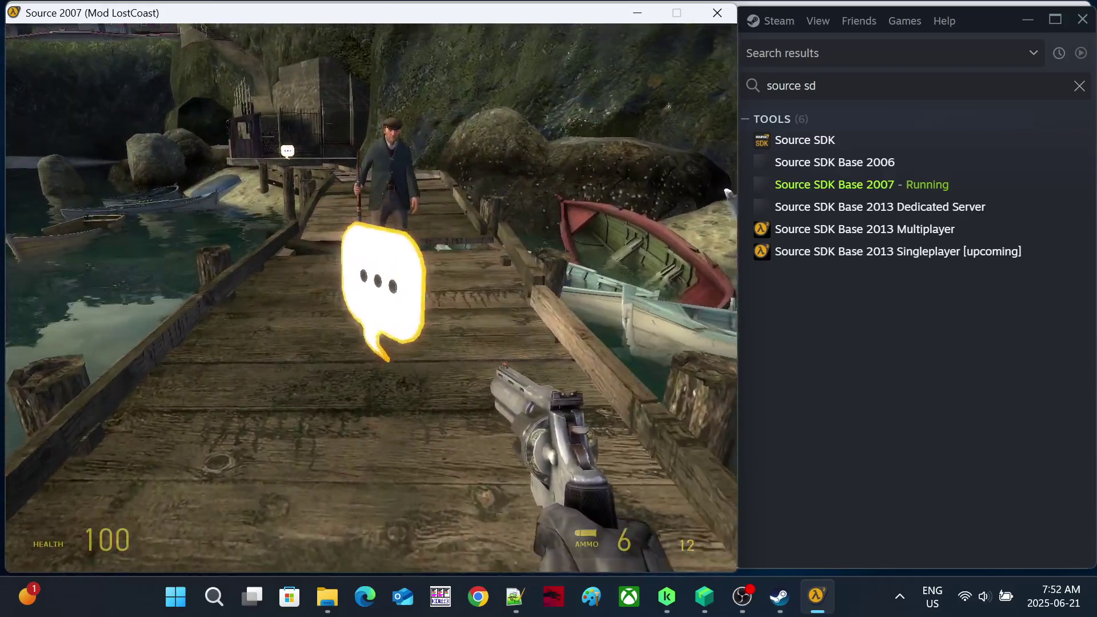
{"action": "key", "text": "e"}
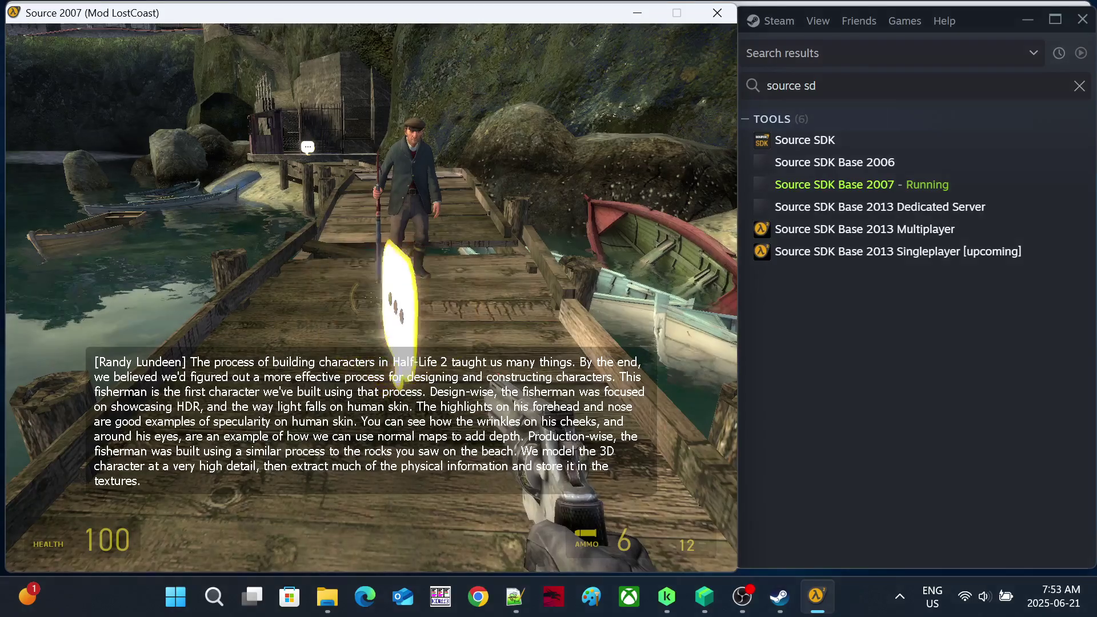
- Approach the fisherman until he speaks, then follow him down the dock to the next bubble
{"action": "key", "text": "w"}
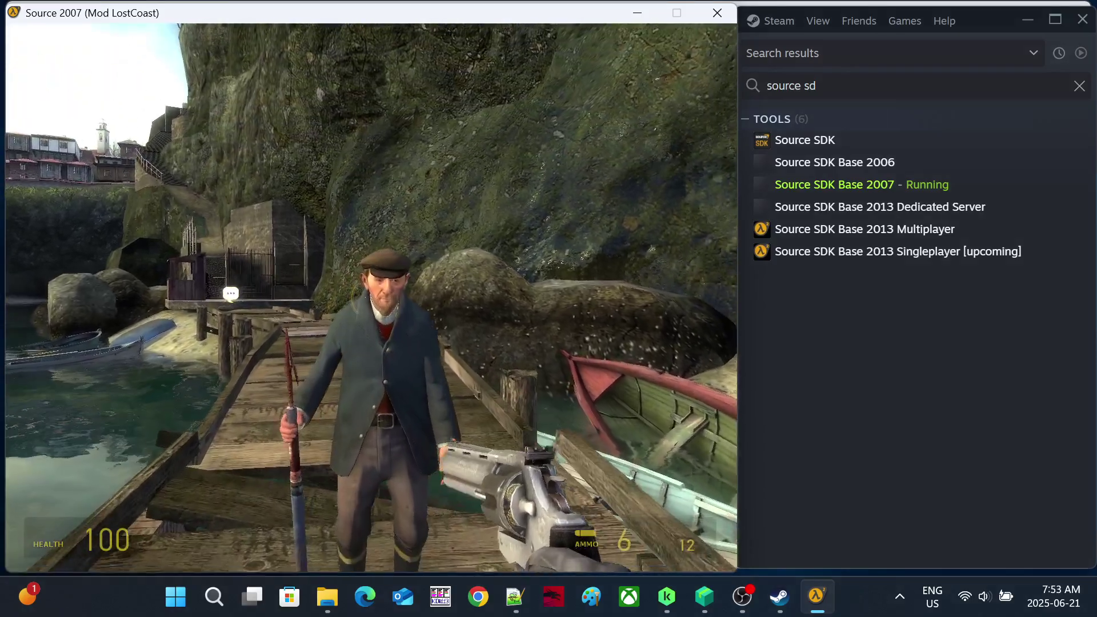
{"action": "key", "text": "s"}
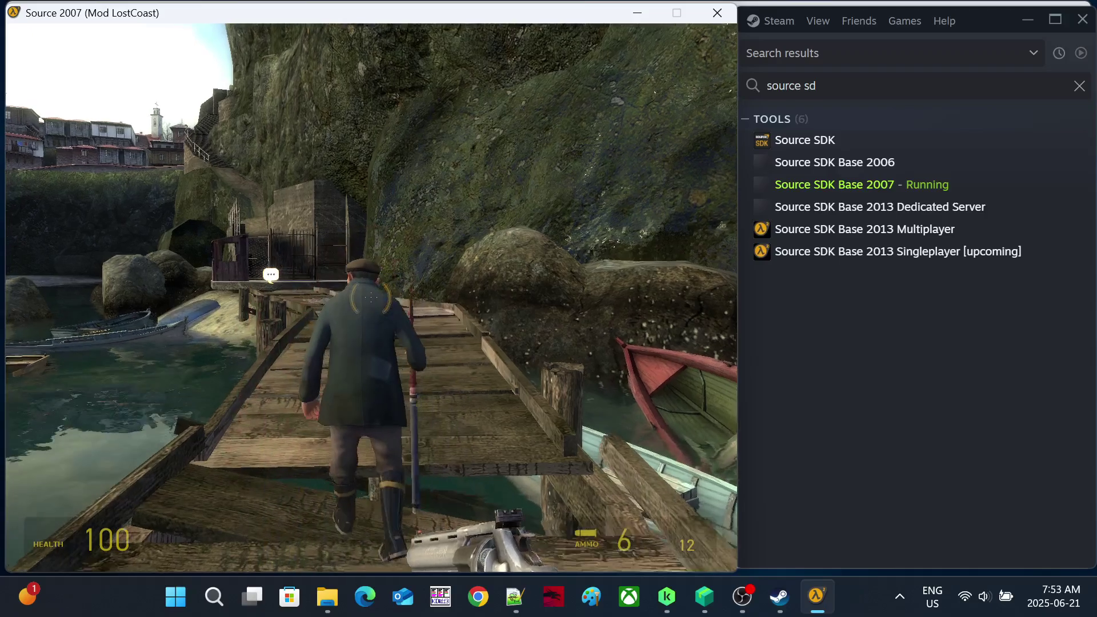
{"action": "key", "text": "w"}
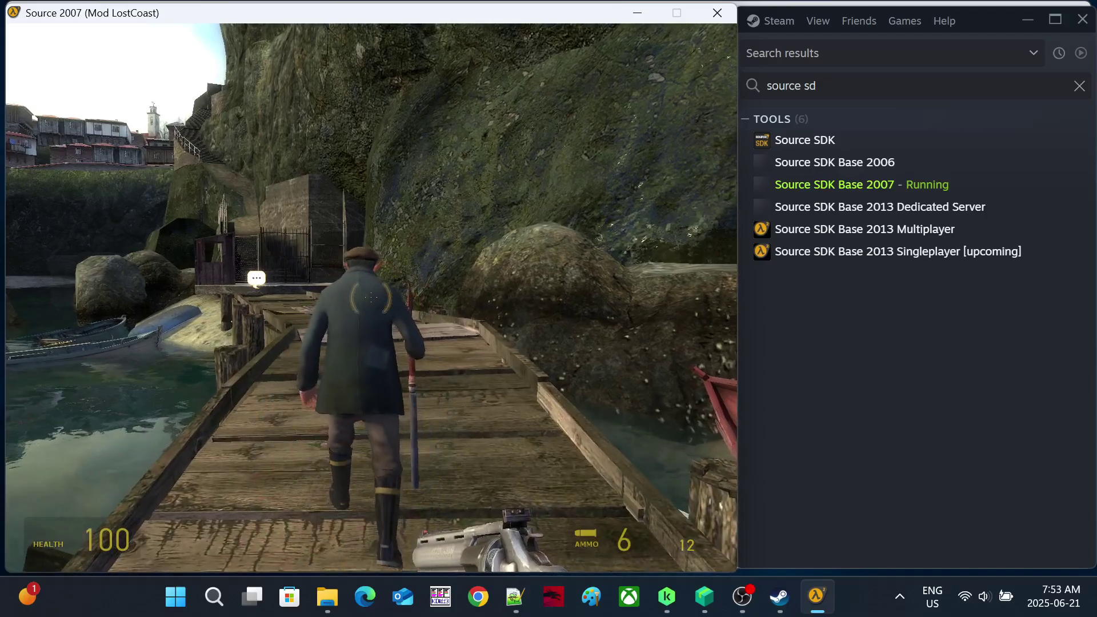
{"action": "key", "text": "w"}
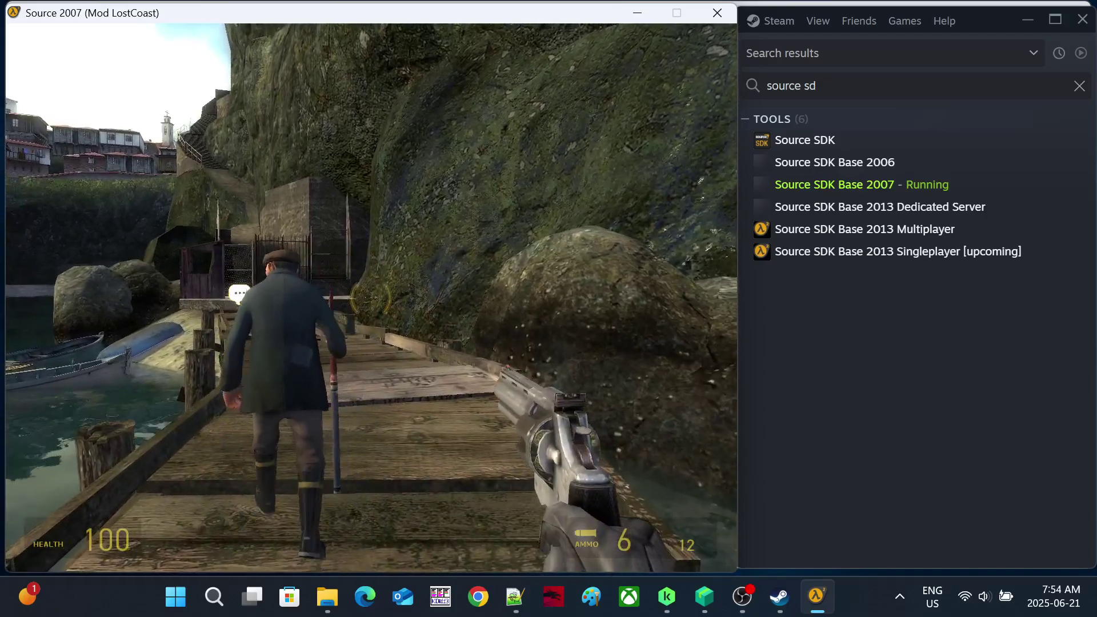
{"action": "key", "text": "w"}
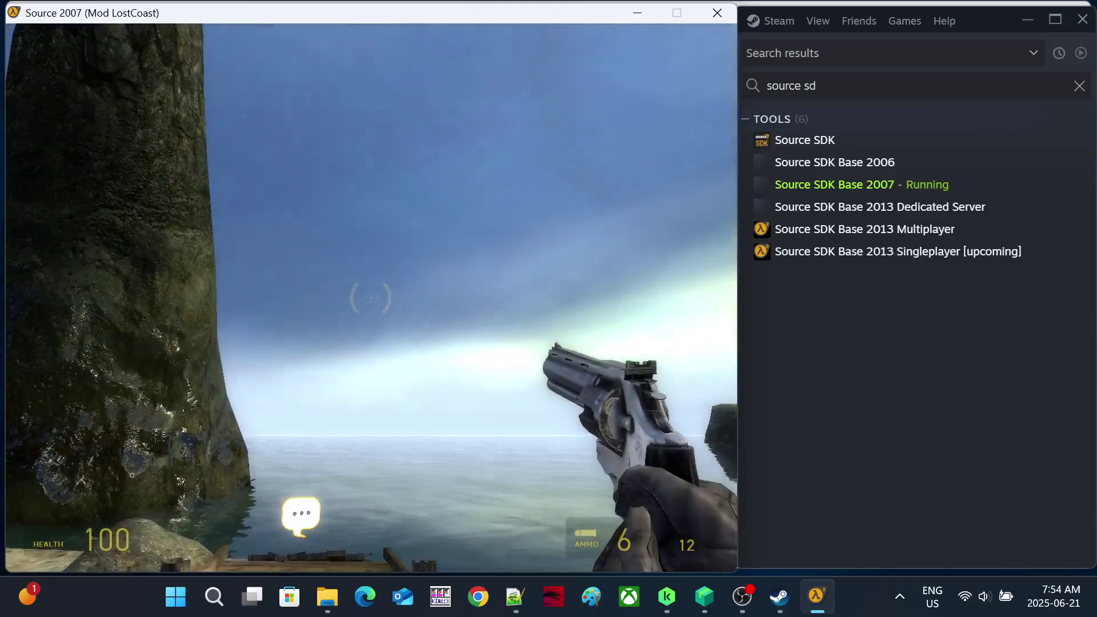
{"action": "key", "text": "w"}
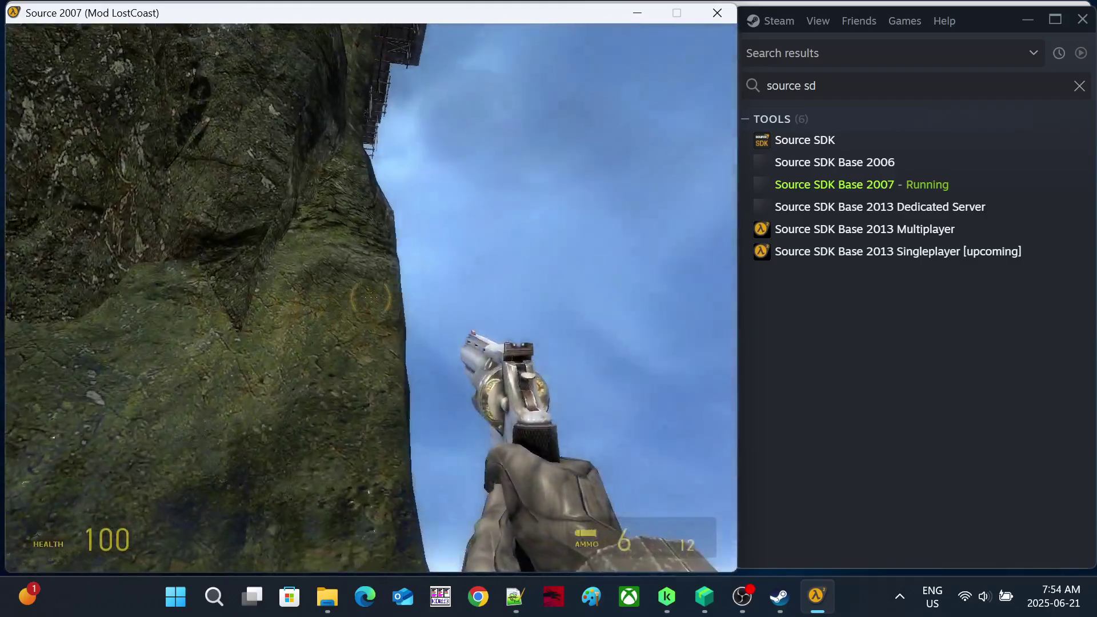
{"action": "key", "text": "w"}
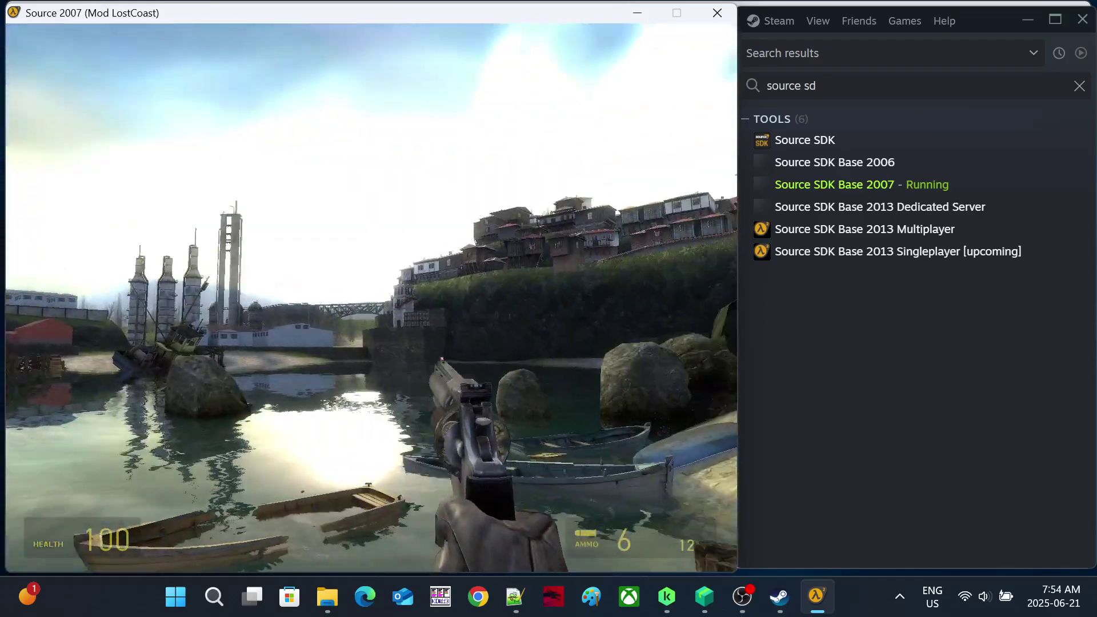
{"action": "key", "text": "w"}
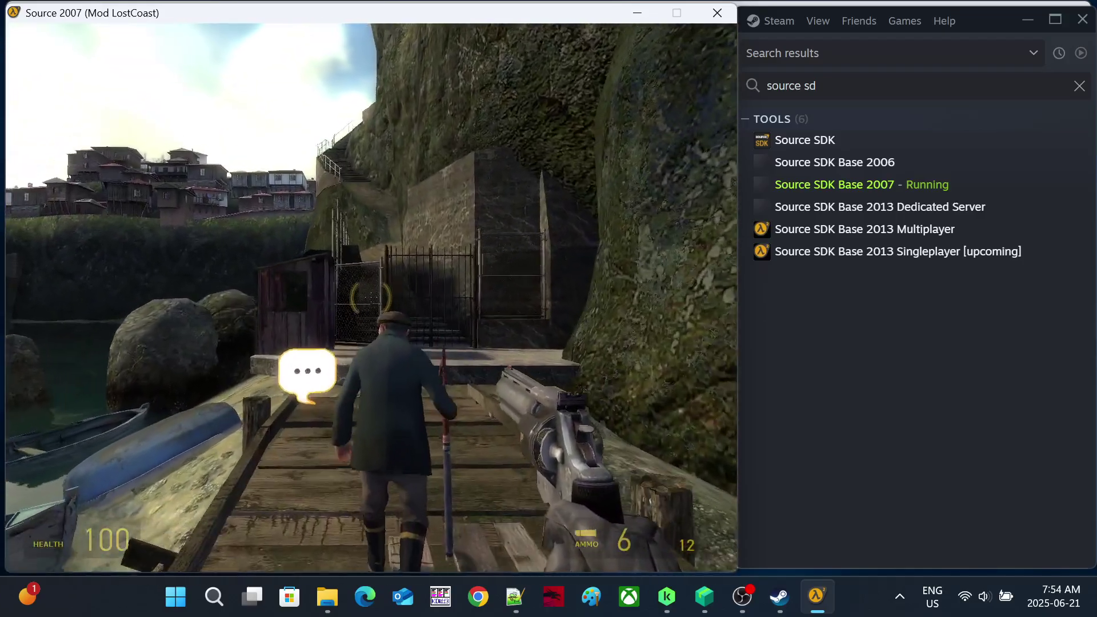
{"action": "key", "text": "w"}
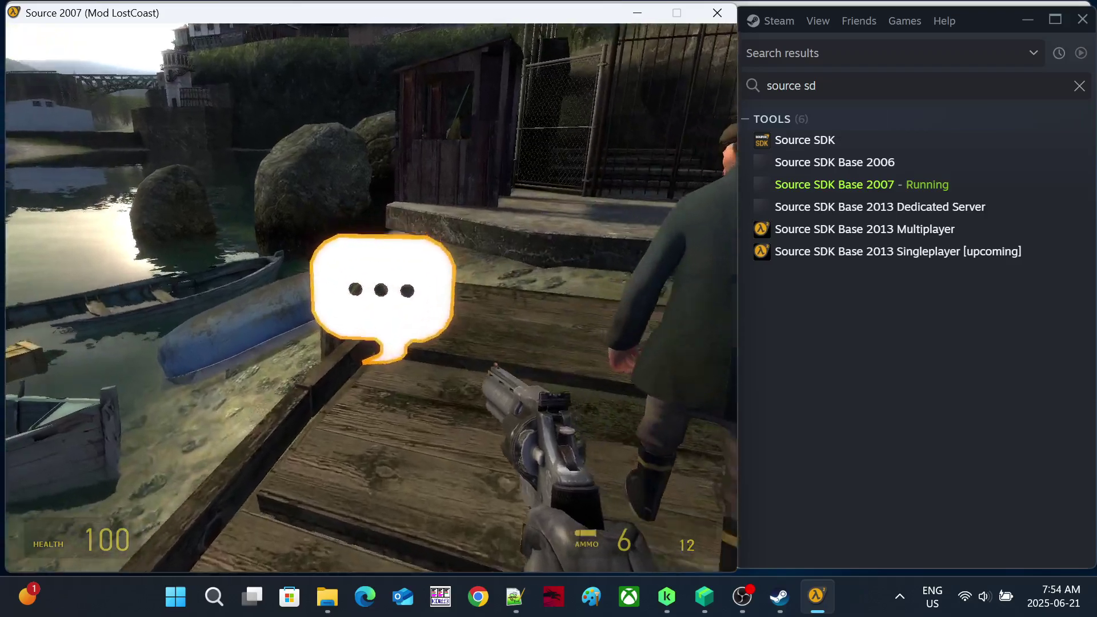
- Play Gary McTaggart's water reflection and refraction commentary, then turn toward the fisherman
{"action": "key", "text": "e"}
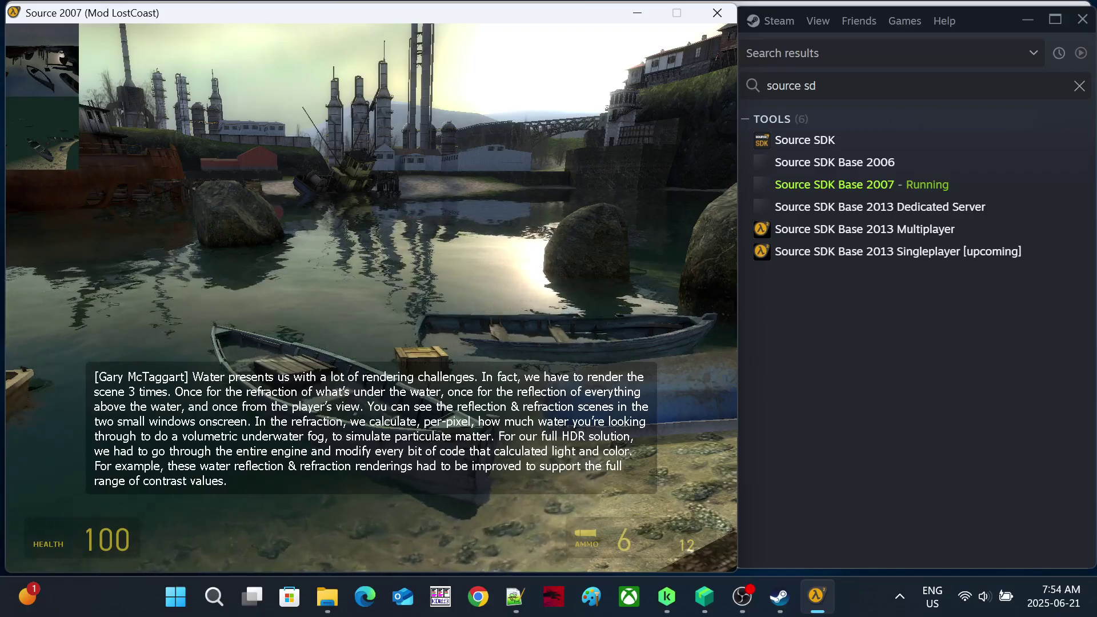
{"action": "left_click_drag", "start_coordinate": [369, 292], "coordinate": [172, 291]}
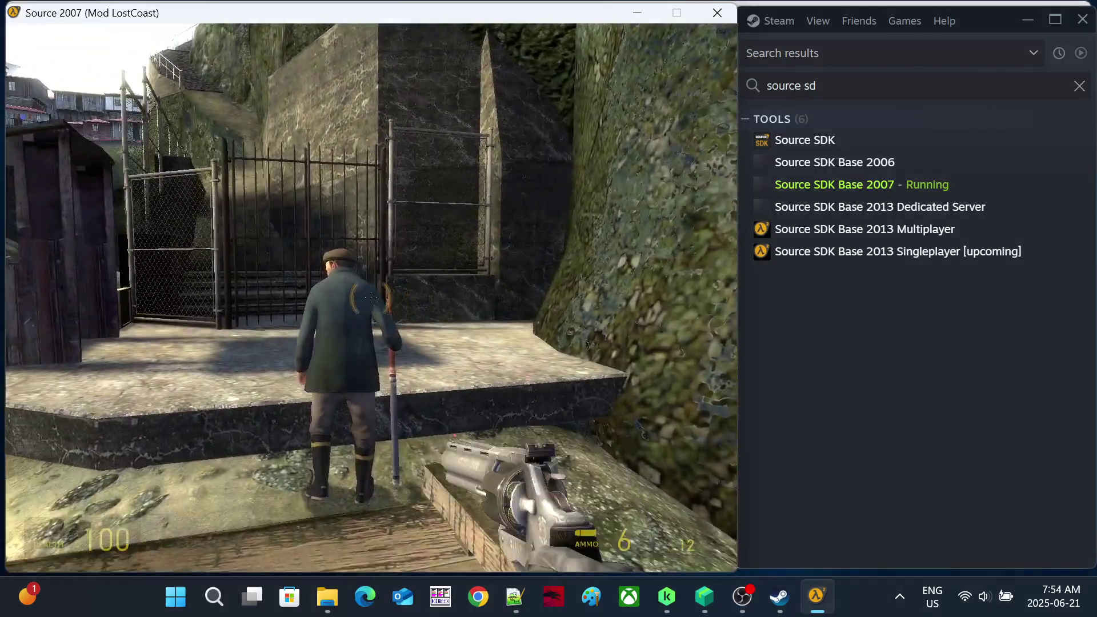
- Follow the fisherman through the gate toward the stairs and switch to the crossbow
{"action": "key", "text": "w"}
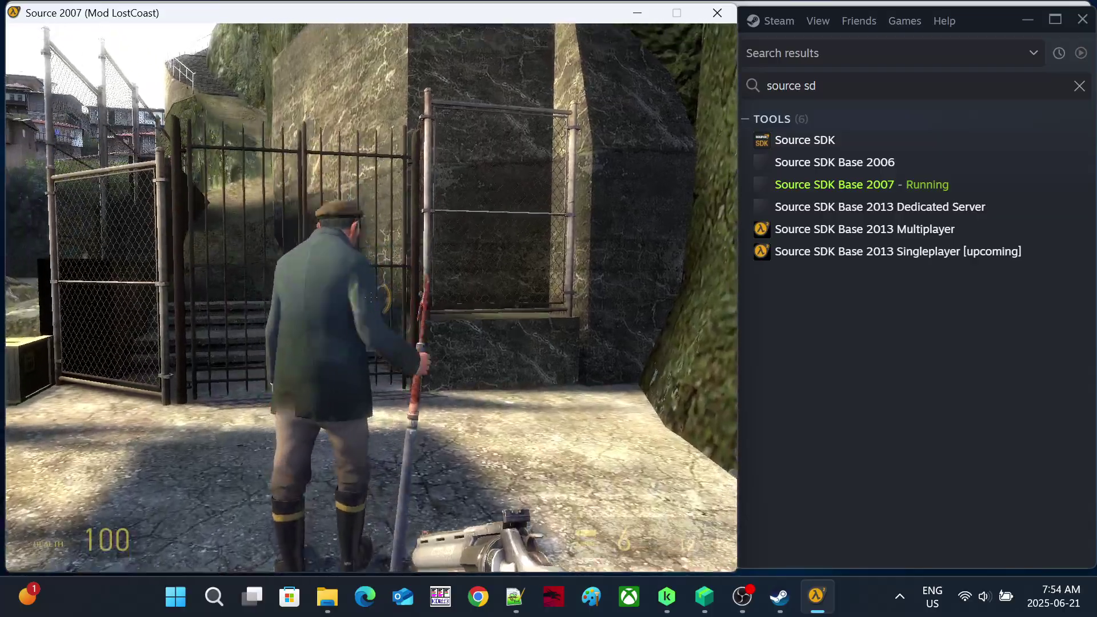
{"action": "key", "text": "w"}
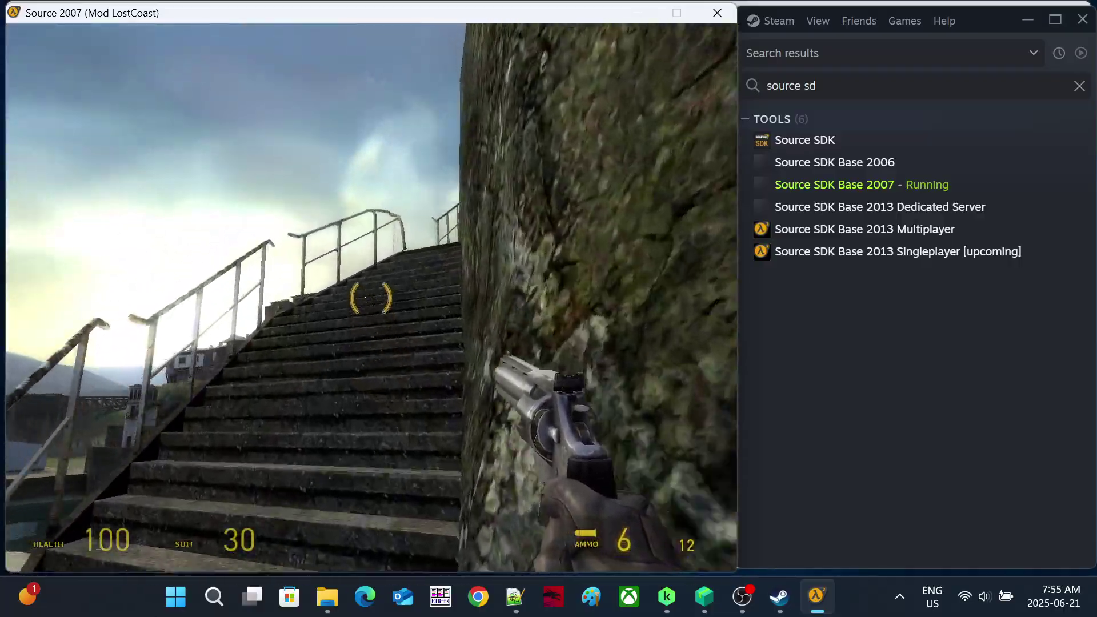
{"action": "scroll", "coordinate": [371, 298], "scroll_direction": "down", "scroll_amount": 1}
{"action": "left_click", "coordinate": [370, 298]}
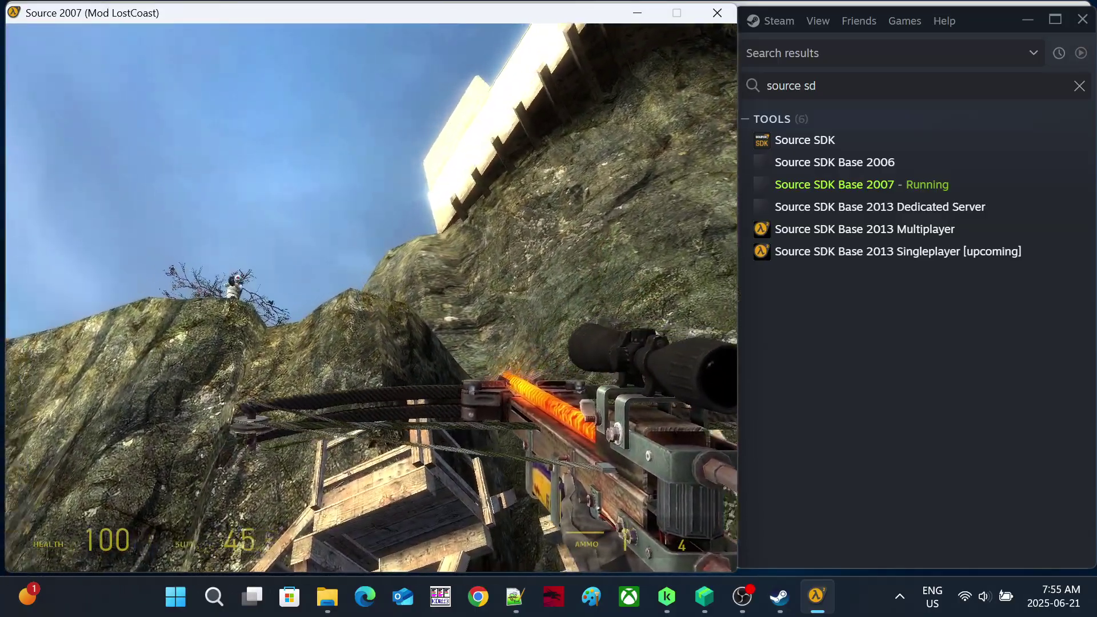
- Zoom the crossbow scope on the cliff soldier, fire a bolt, then unzoom
{"action": "right_click", "coordinate": [370, 292]}
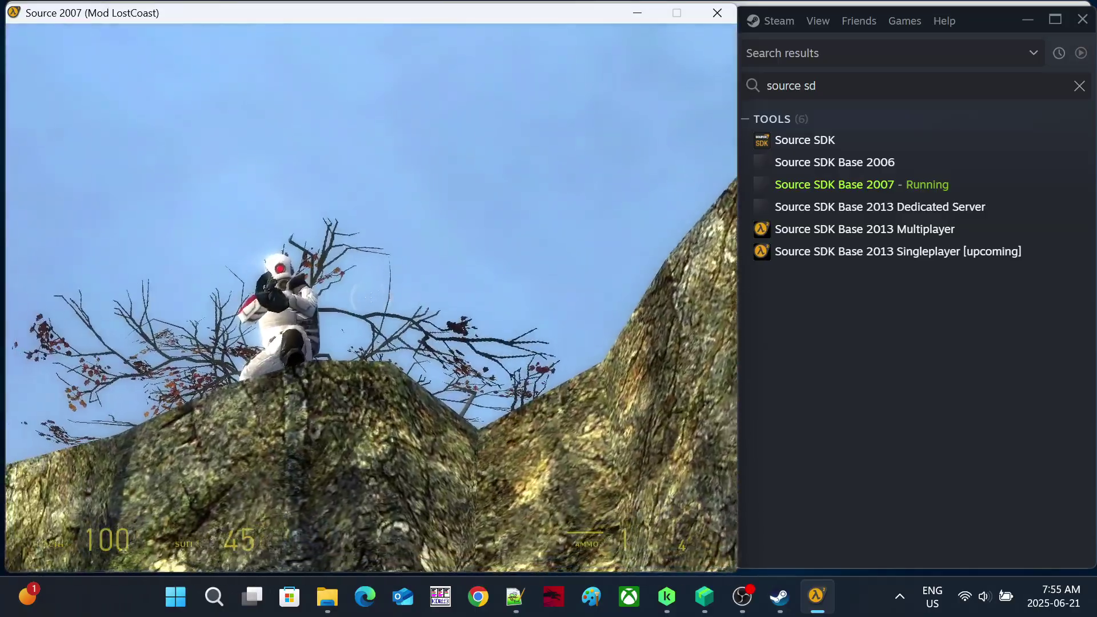
{"action": "right_click", "coordinate": [369, 292]}
{"action": "right_click", "coordinate": [368, 292]}
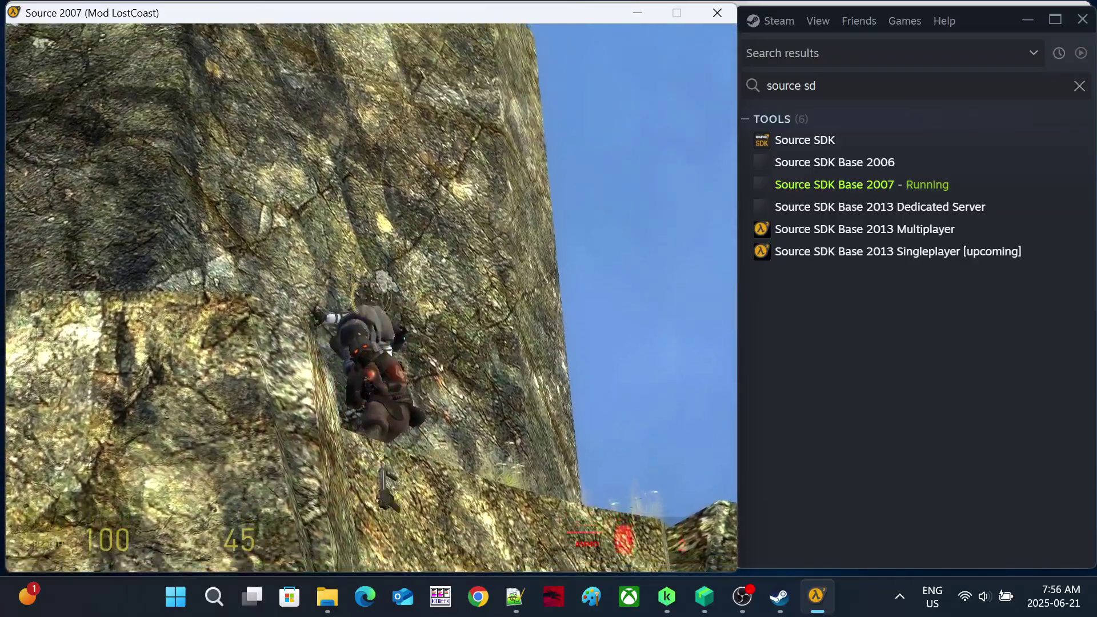
{"action": "left_click", "coordinate": [369, 291]}
{"action": "right_click", "coordinate": [368, 292]}
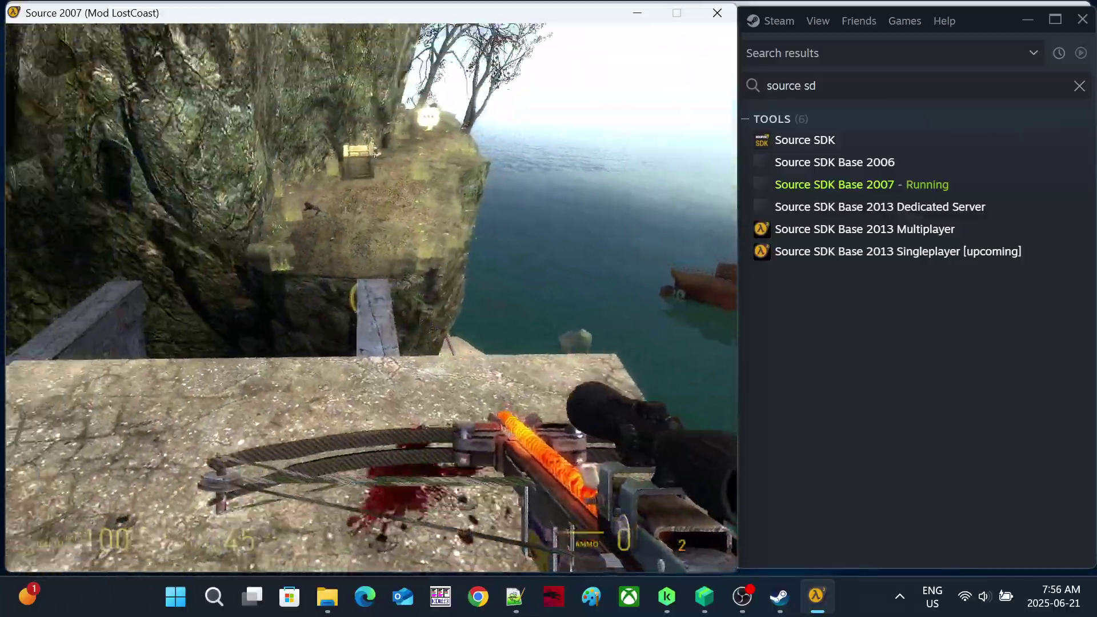
- Walk to the supply crate and smash it open with the crowbar
{"action": "key", "text": "w"}
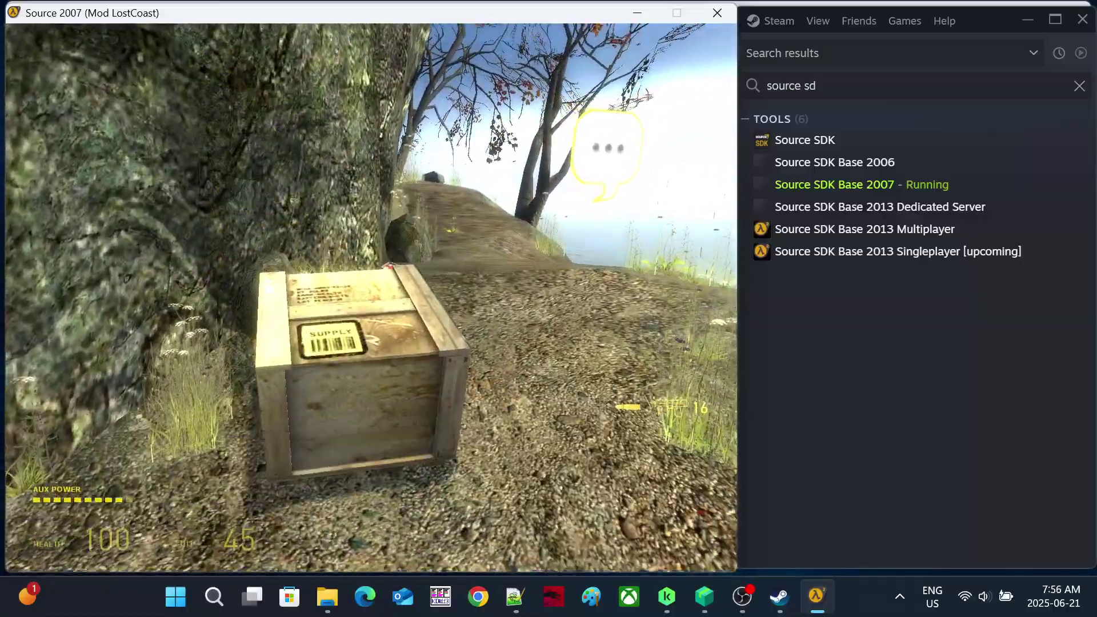
{"action": "key", "text": "1"}
{"action": "left_click", "coordinate": [368, 291]}
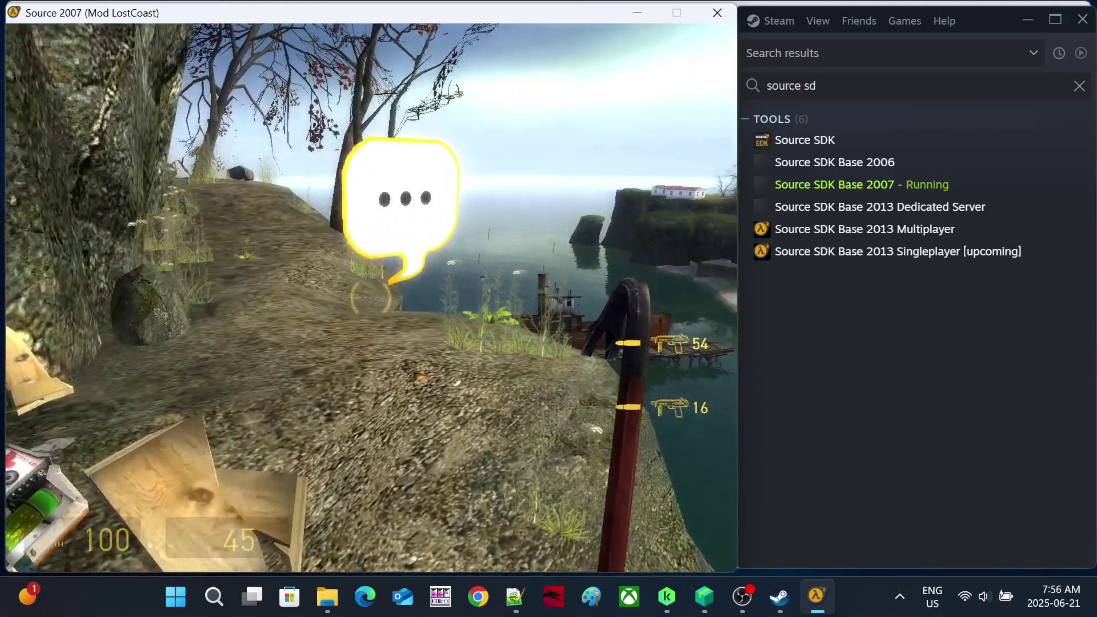
- Start Robin Walker's cliffside arena commentary node and listen to the end
{"action": "key", "text": "e"}
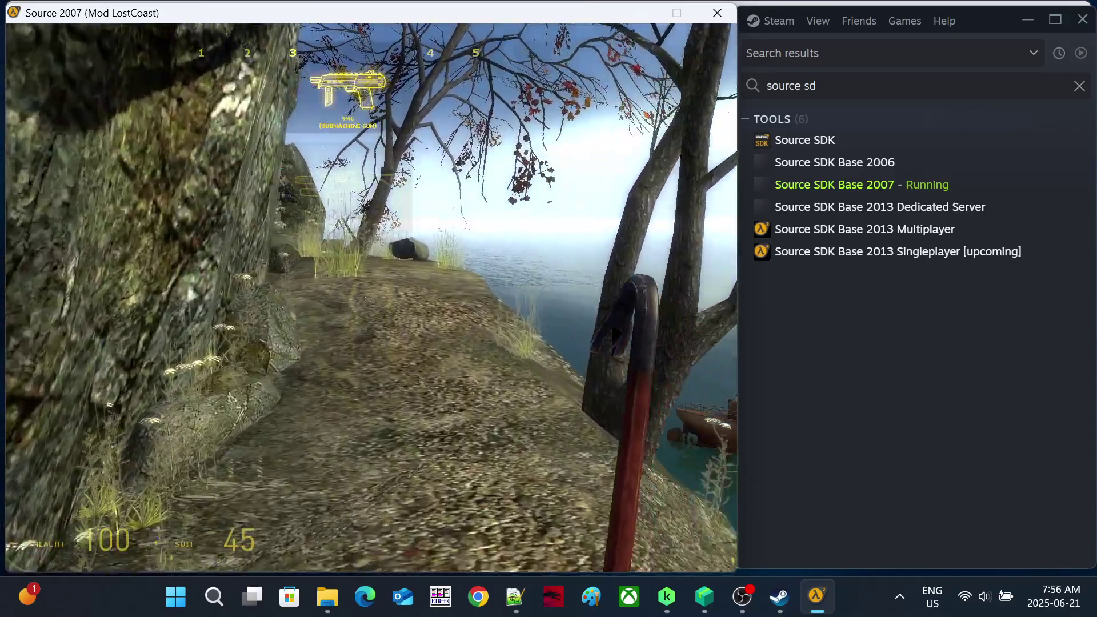
- Gun down the cliff-path enemy, reload the shotgun, and walk up the stone stairway
{"action": "key", "text": "3"}
{"action": "left_click_drag", "start_coordinate": [368, 296], "coordinate": [370, 296]}
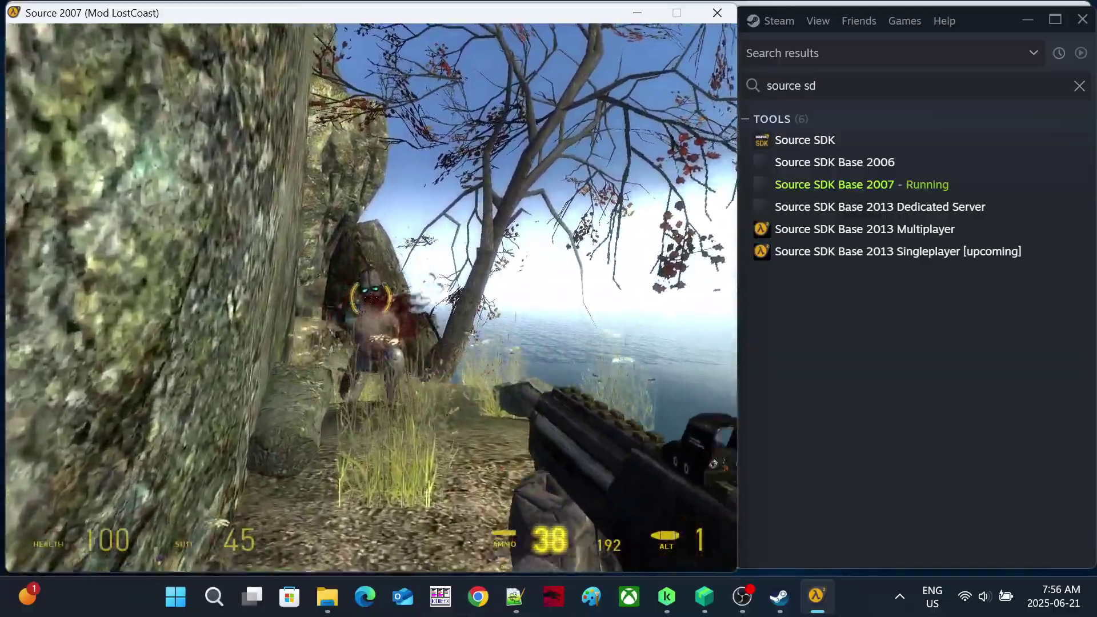
{"action": "key", "text": "3"}
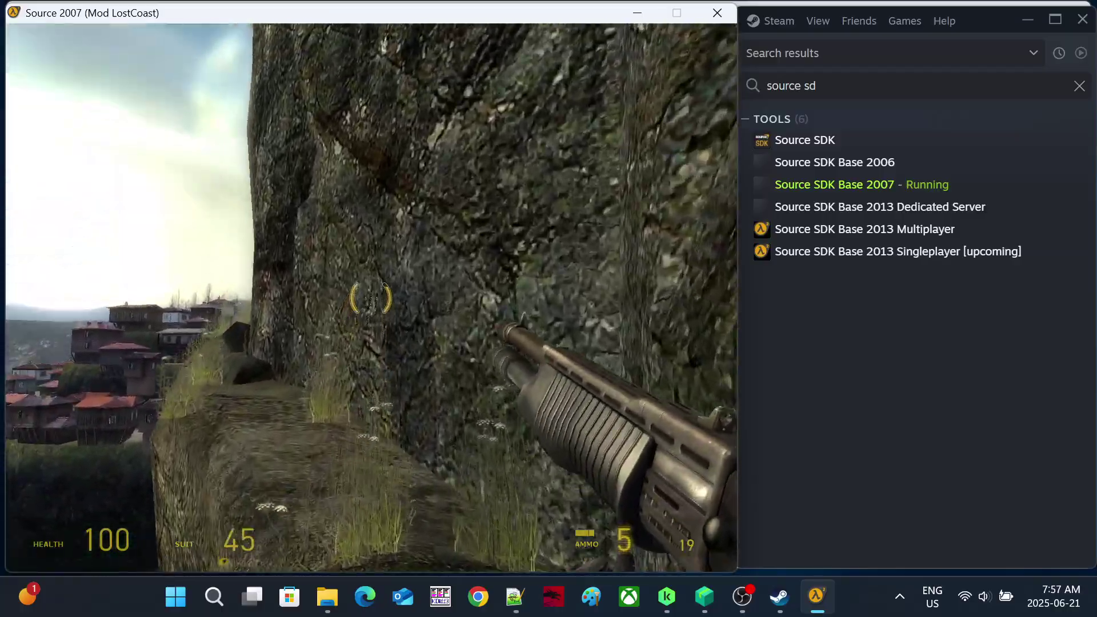
{"action": "key", "text": "r"}
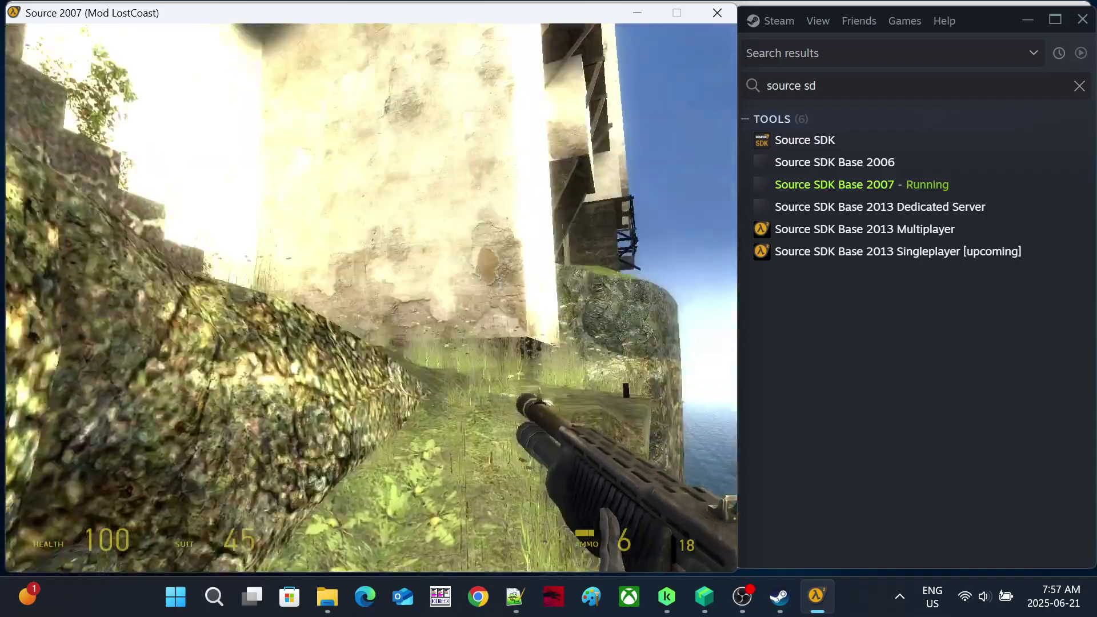
{"action": "key", "text": "w"}
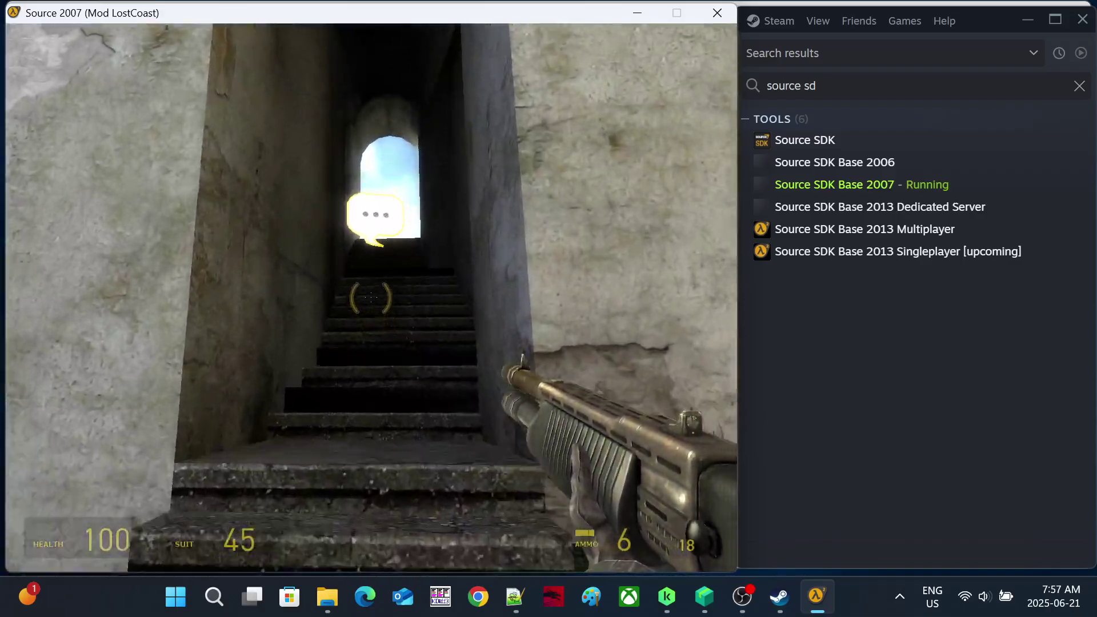
- Play the stair-tunnel tonemapping commentary and show the histogram with mat_show_histogram 1
{"action": "key", "text": "e"}
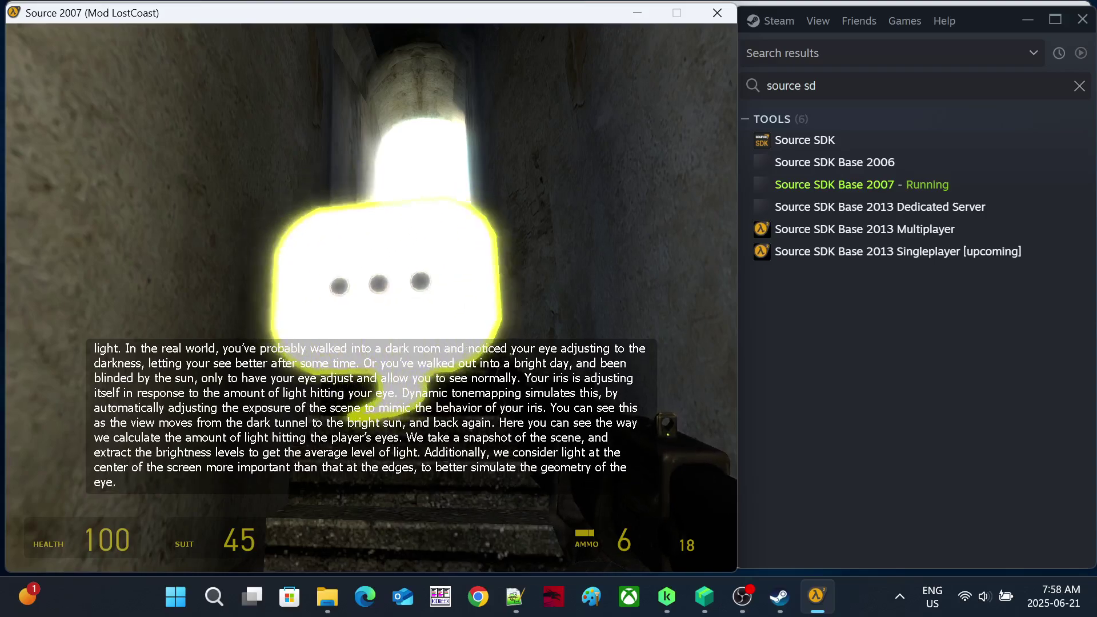
{"action": "key", "text": "mat_show_histogram"}
{"action": "key", "text": "1"}
- Look between the dark tunnel and bright sunlit wall and sky as exposure adjusts
{"action": "left_click_drag", "start_coordinate": [368, 292], "coordinate": [369, 428]}
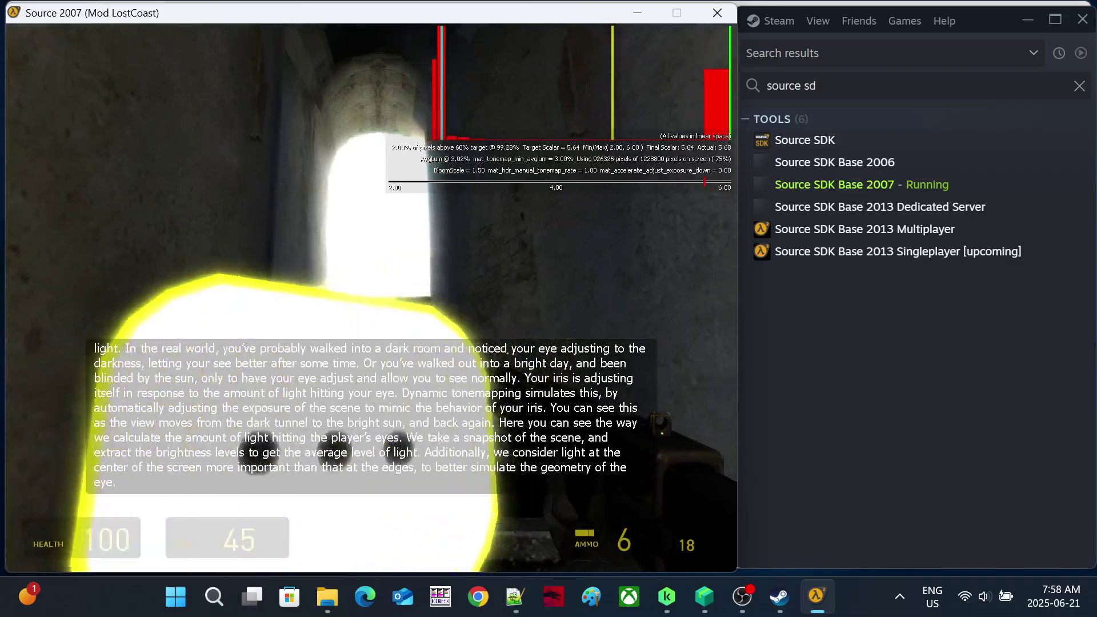
{"action": "left_click_drag", "start_coordinate": [369, 296], "coordinate": [369, 172]}
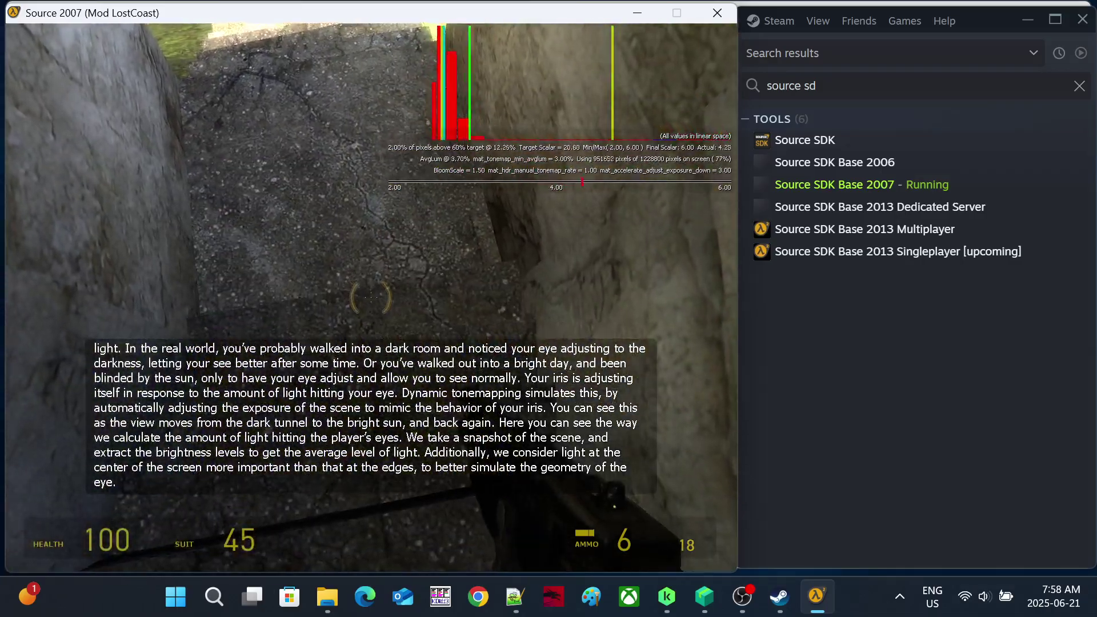
{"action": "key", "text": "w"}
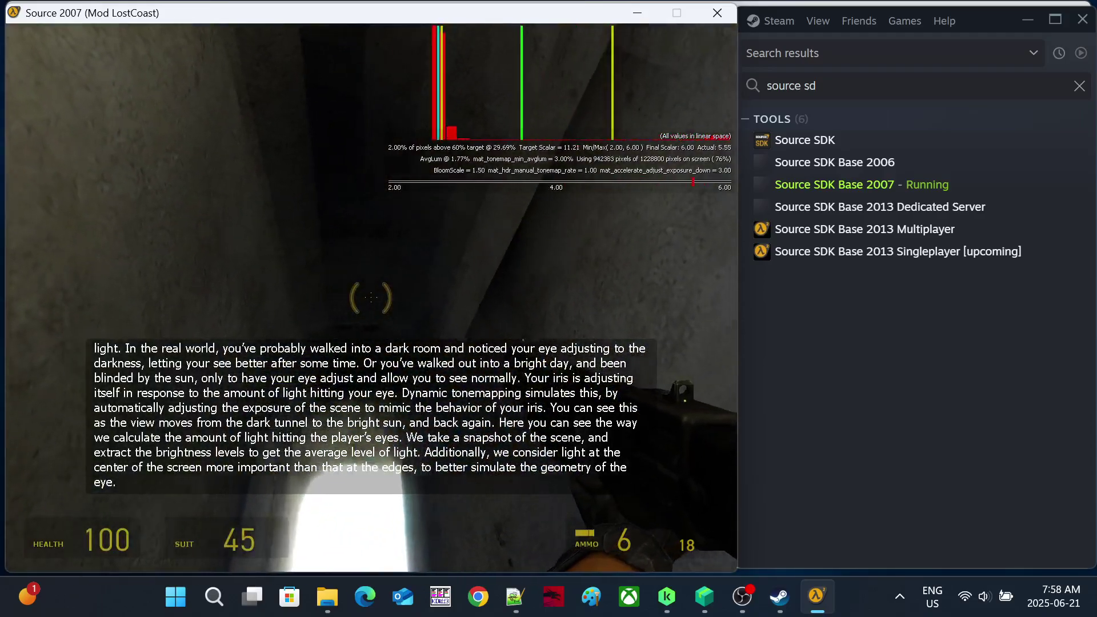
{"action": "left_click_drag", "start_coordinate": [369, 296], "coordinate": [215, 258]}
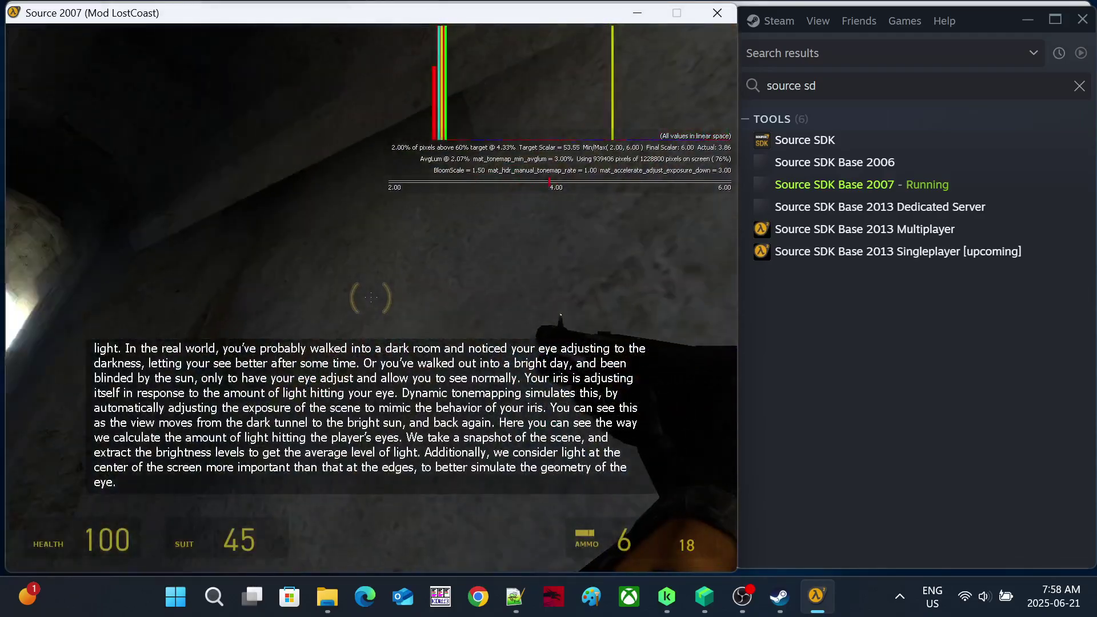
{"action": "left_click_drag", "start_coordinate": [369, 295], "coordinate": [257, 257]}
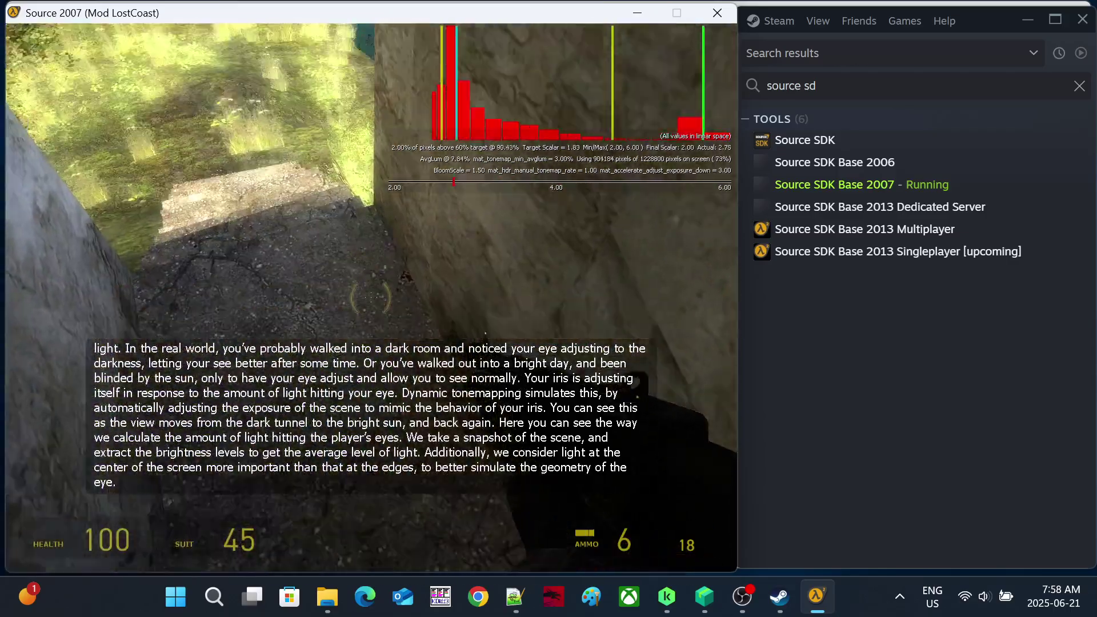
{"action": "left_click_drag", "start_coordinate": [369, 296], "coordinate": [257, 258]}
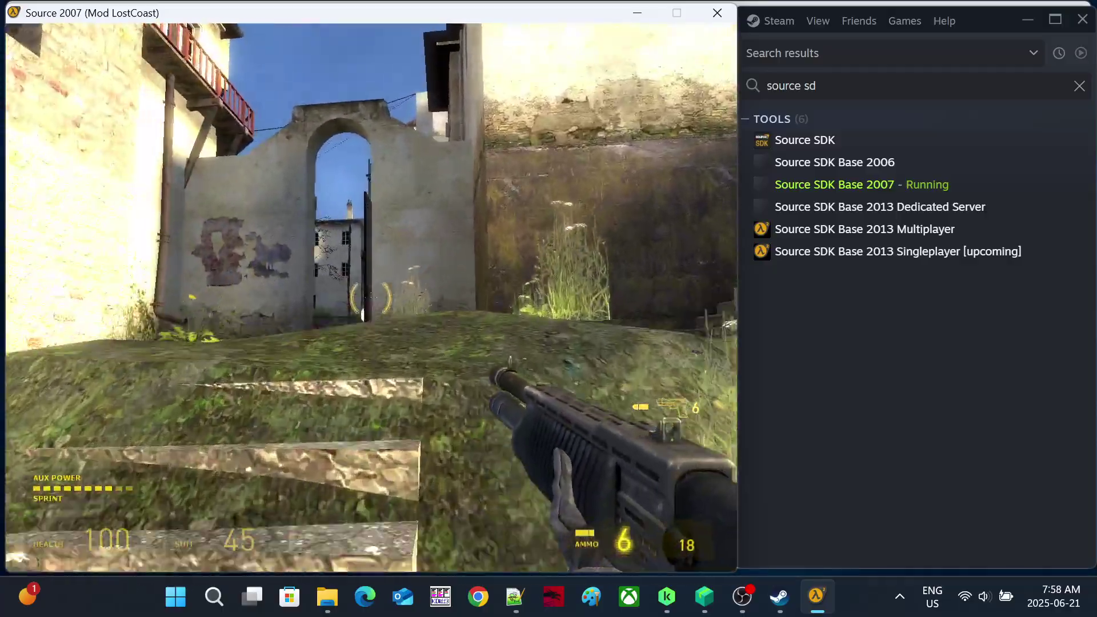
- Enter the courtyard, play the arena commentary, look up at the buildings, and equip the gravity gun
{"action": "key", "text": "w"}
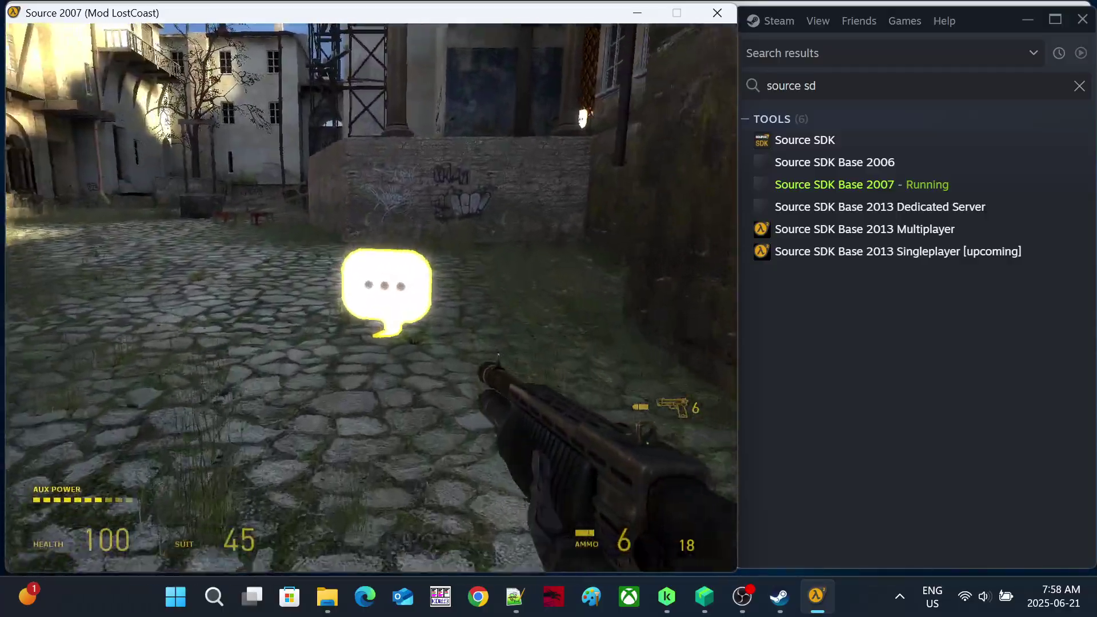
{"action": "key", "text": "e"}
{"action": "key", "text": "w"}
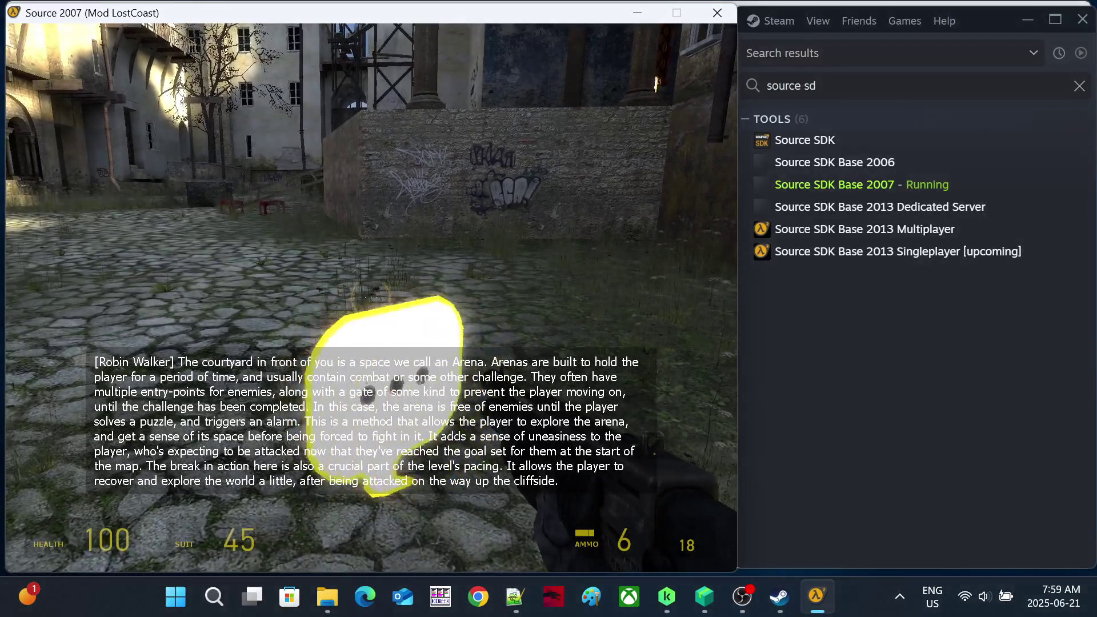
{"action": "left_click_drag", "start_coordinate": [369, 296], "coordinate": [369, 296]}
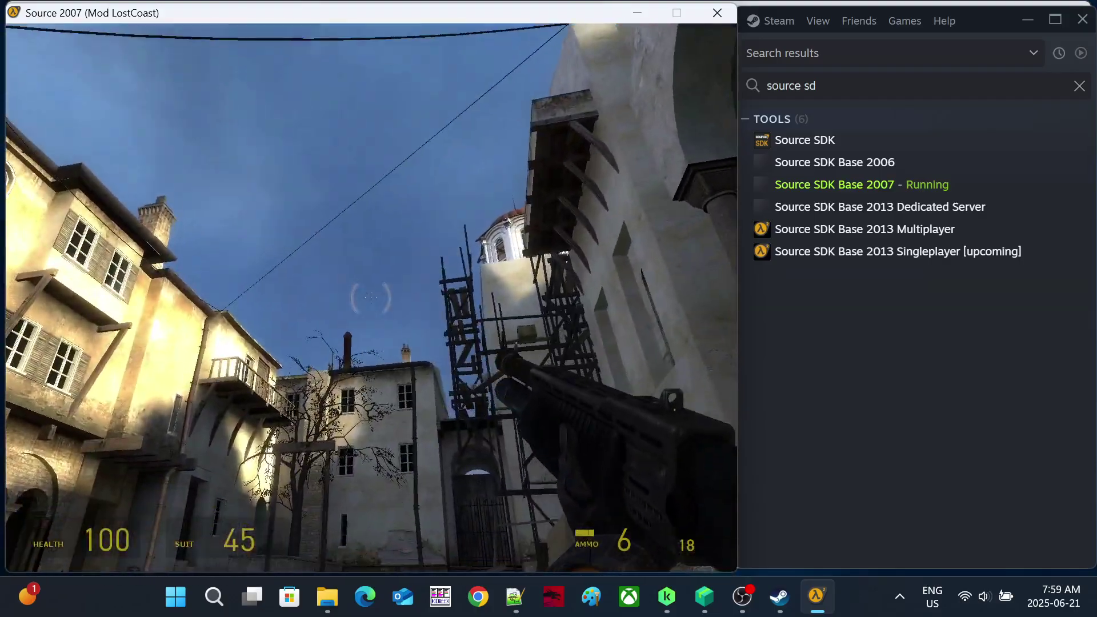
{"action": "key", "text": "q"}
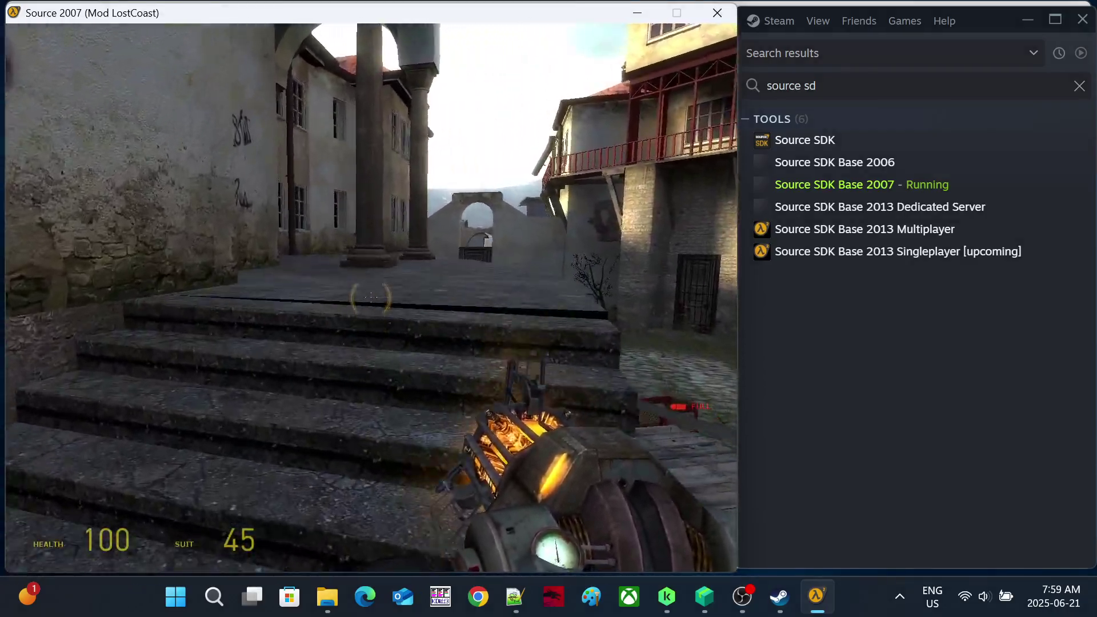
- Climb into the shadowed alley, play Chris Green's refraction-shader commentary, then back away from the window
{"action": "key", "text": "w"}
{"action": "key", "text": "w"}
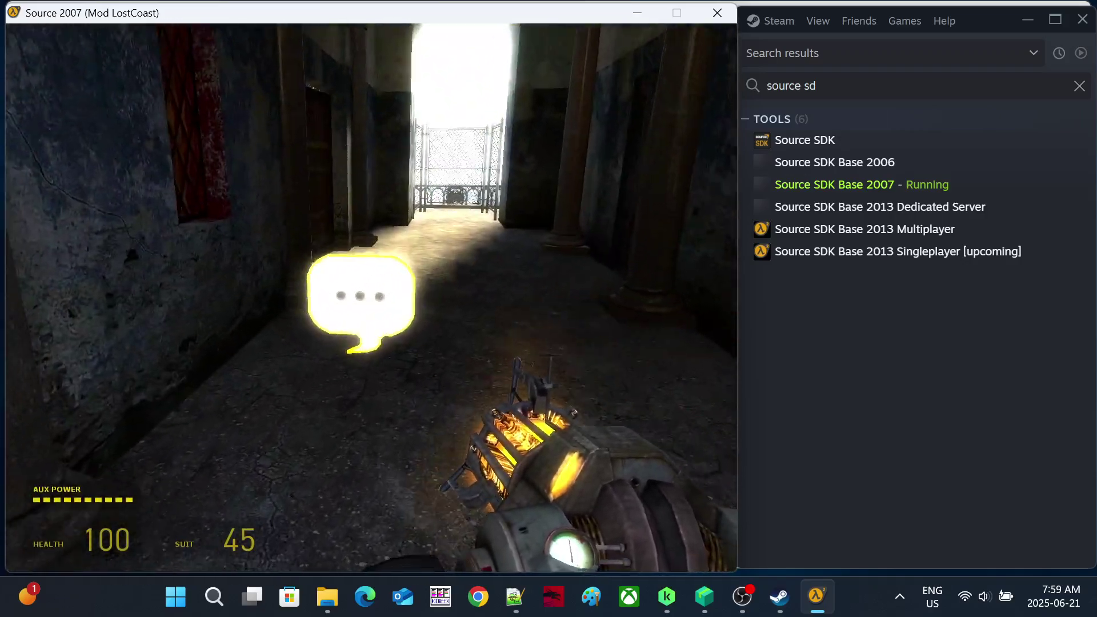
{"action": "key", "text": "e"}
{"action": "key", "text": "w"}
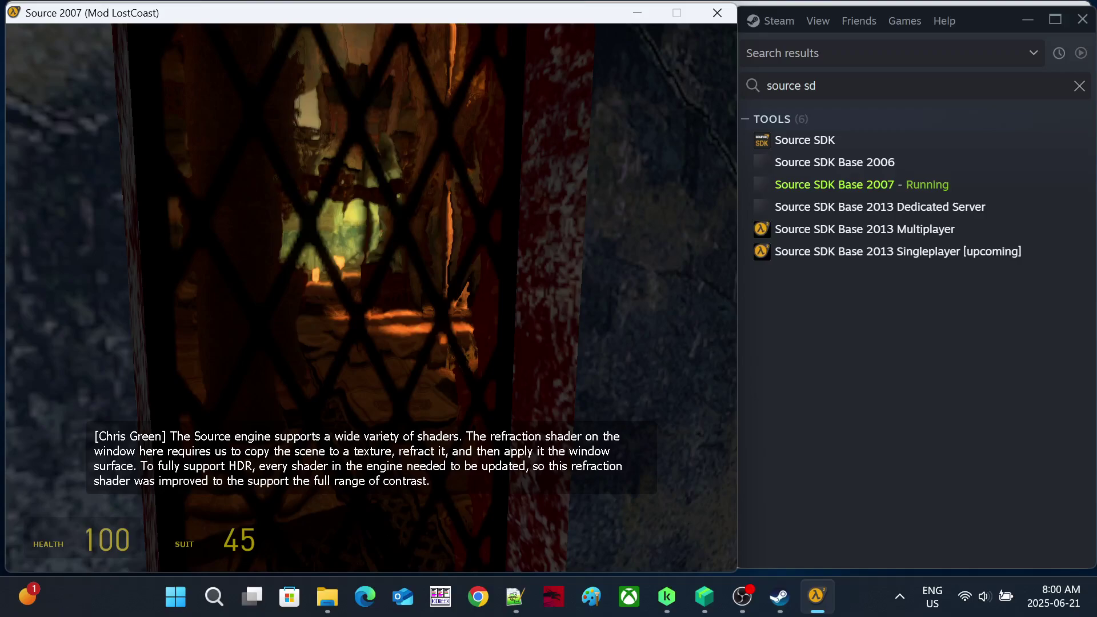
{"action": "key", "text": "s"}
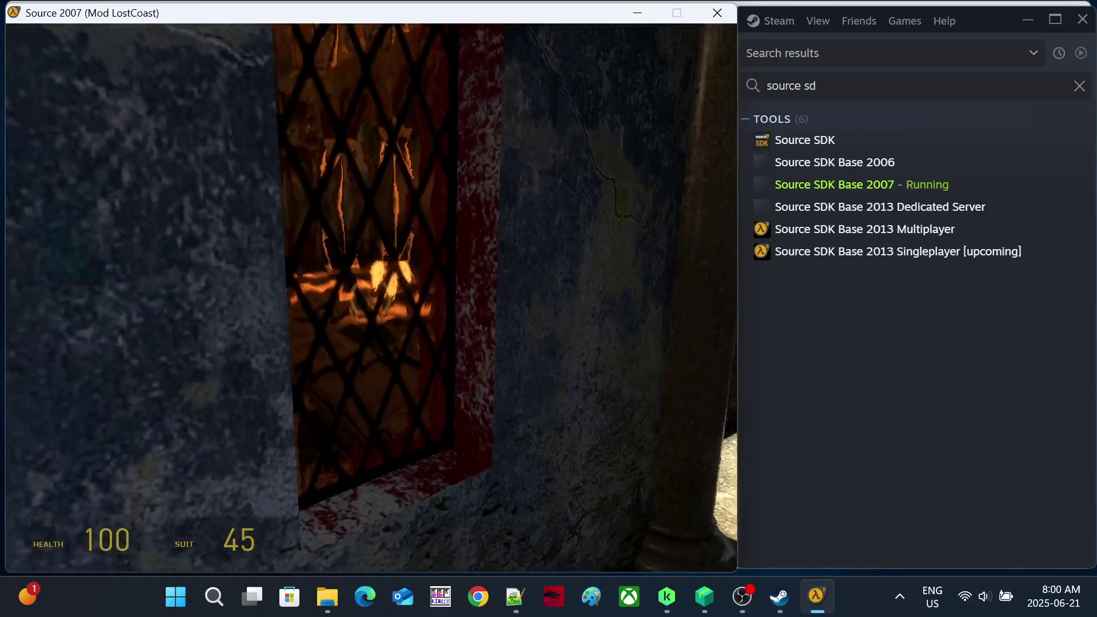
- Cross the courtyard into the church, play Viktor Antonov's HDR commentary, and continue through the hall
{"action": "key", "text": "w"}
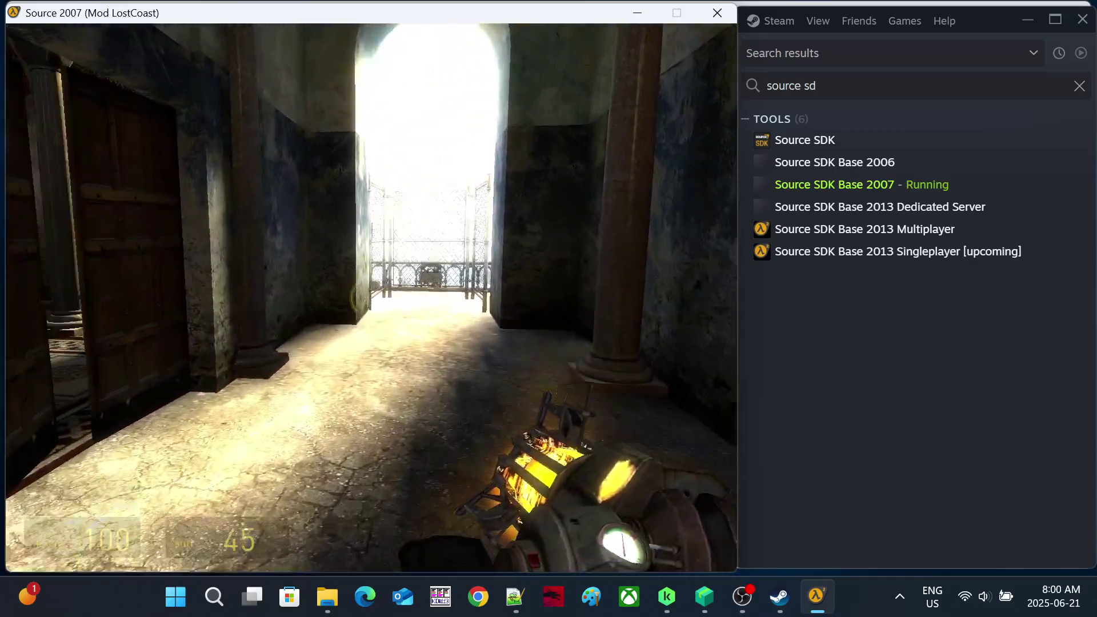
{"action": "key", "text": "w"}
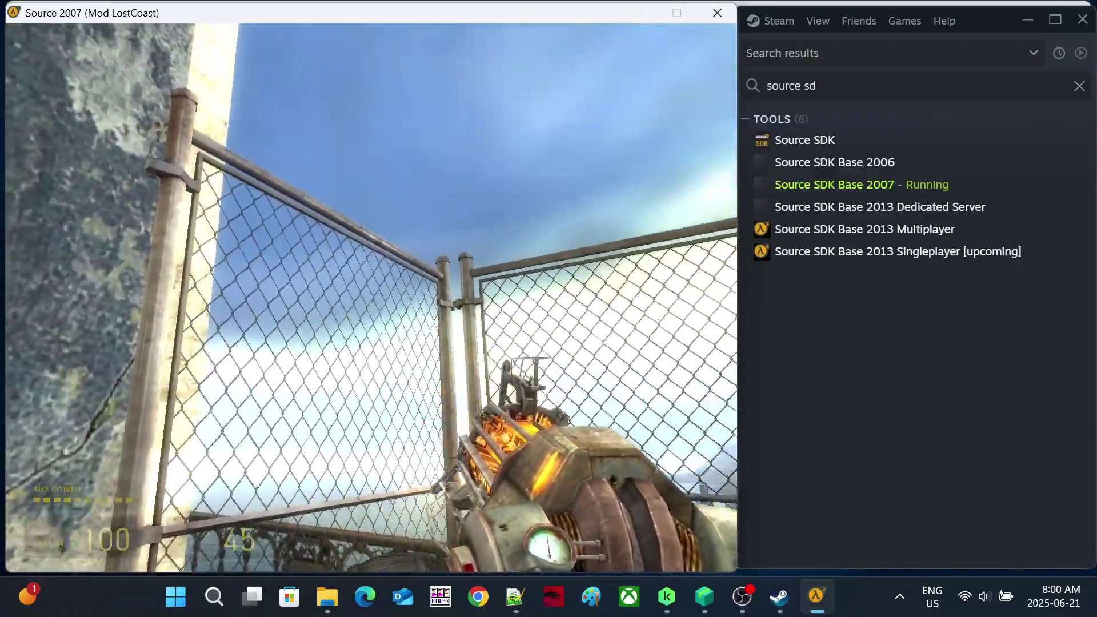
{"action": "key", "text": "w"}
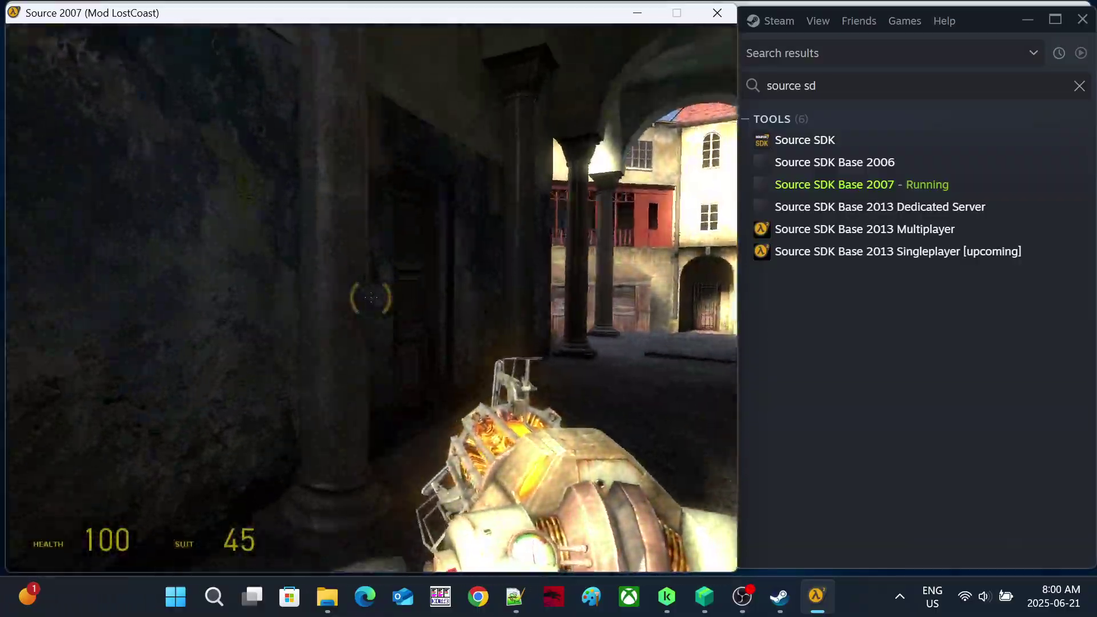
{"action": "key", "text": "w"}
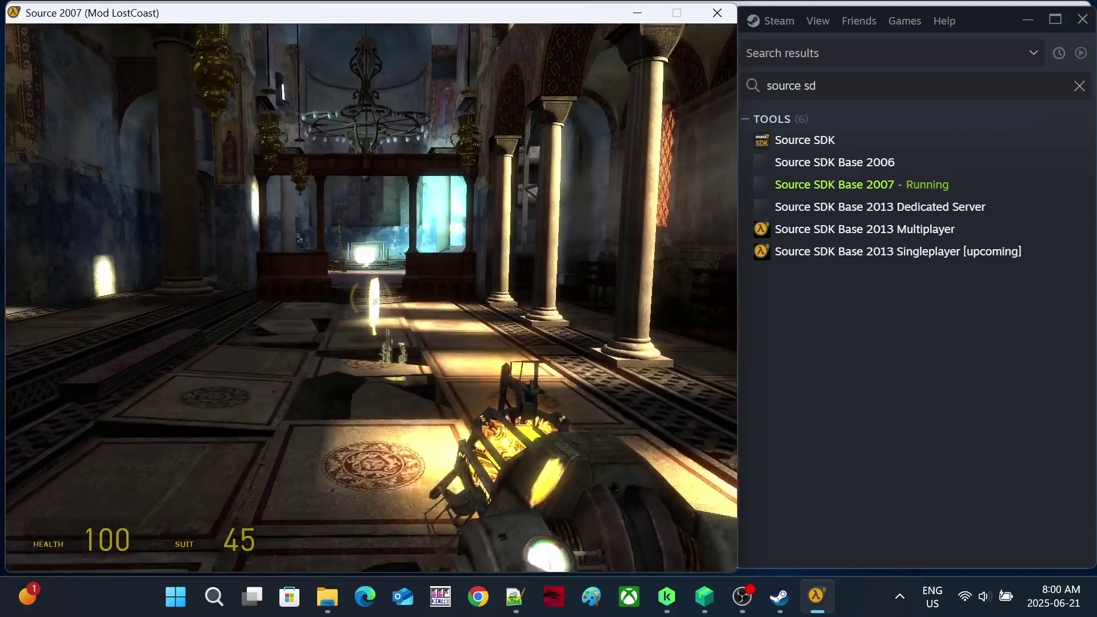
{"action": "key", "text": "e"}
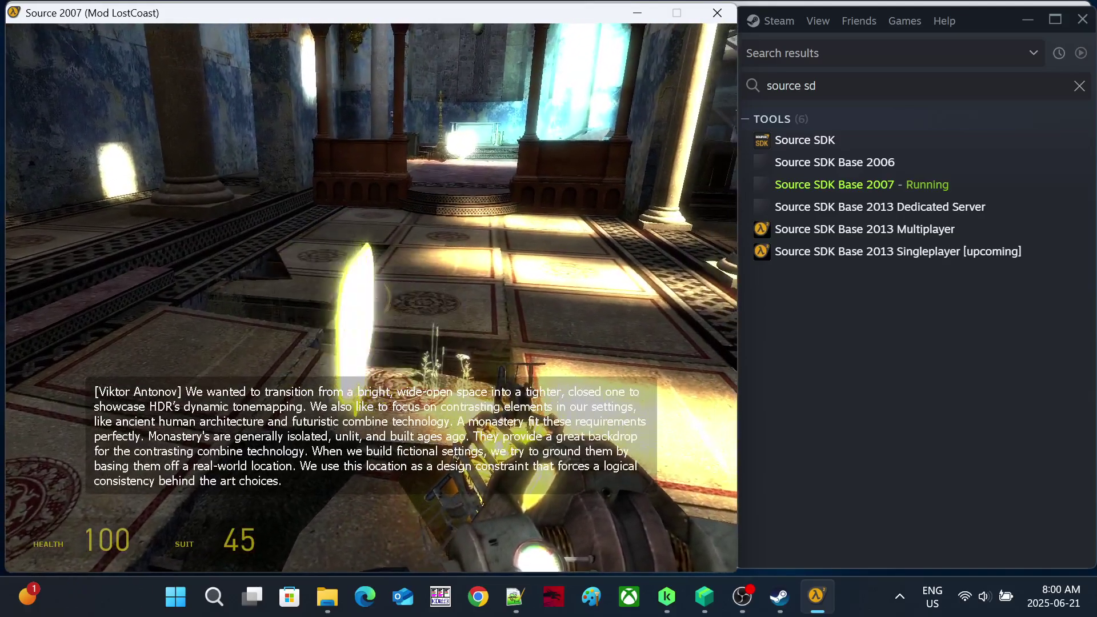
{"action": "key", "text": "w"}
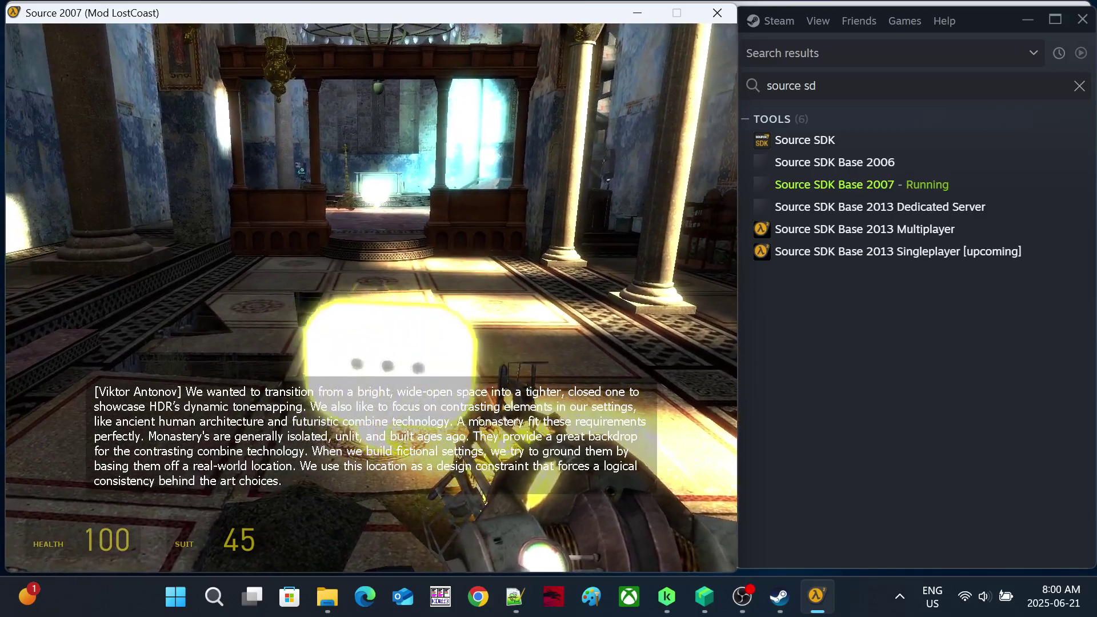
{"action": "key", "text": "w"}
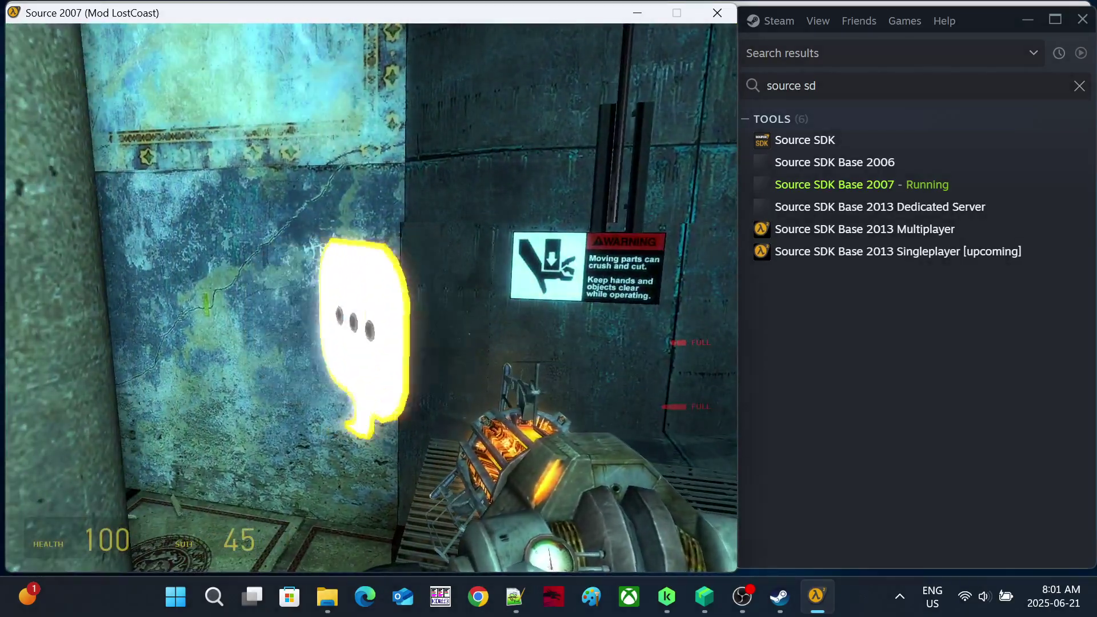
- Play the elevator commentary, fling the metal sheet away with the gravity gun, and equip the crowbar
{"action": "key", "text": "e"}
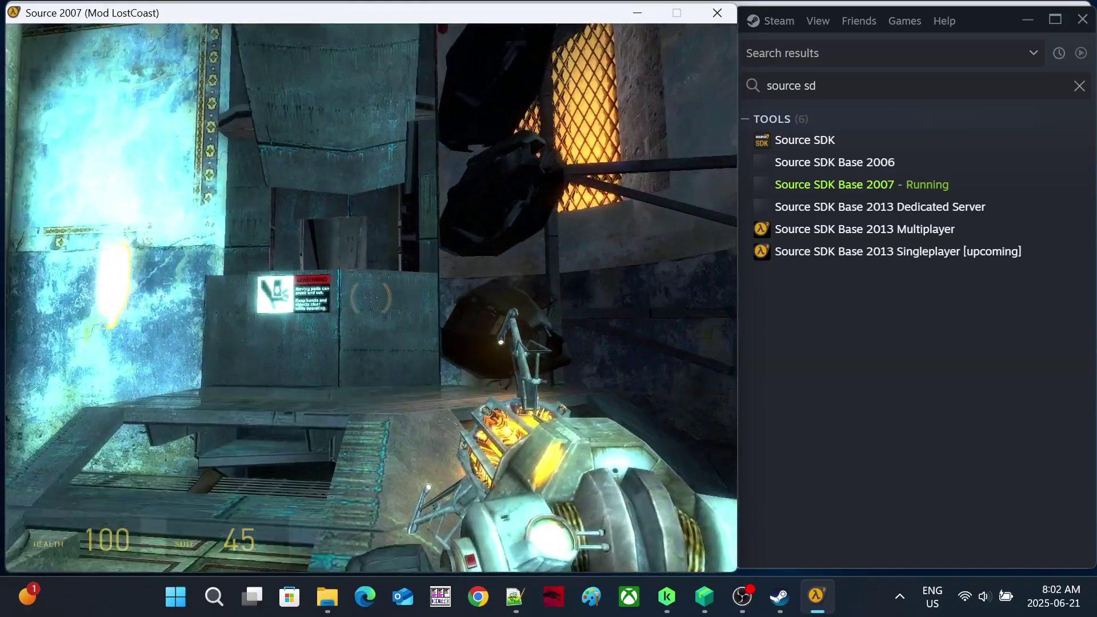
{"action": "right_click", "coordinate": [371, 297]}
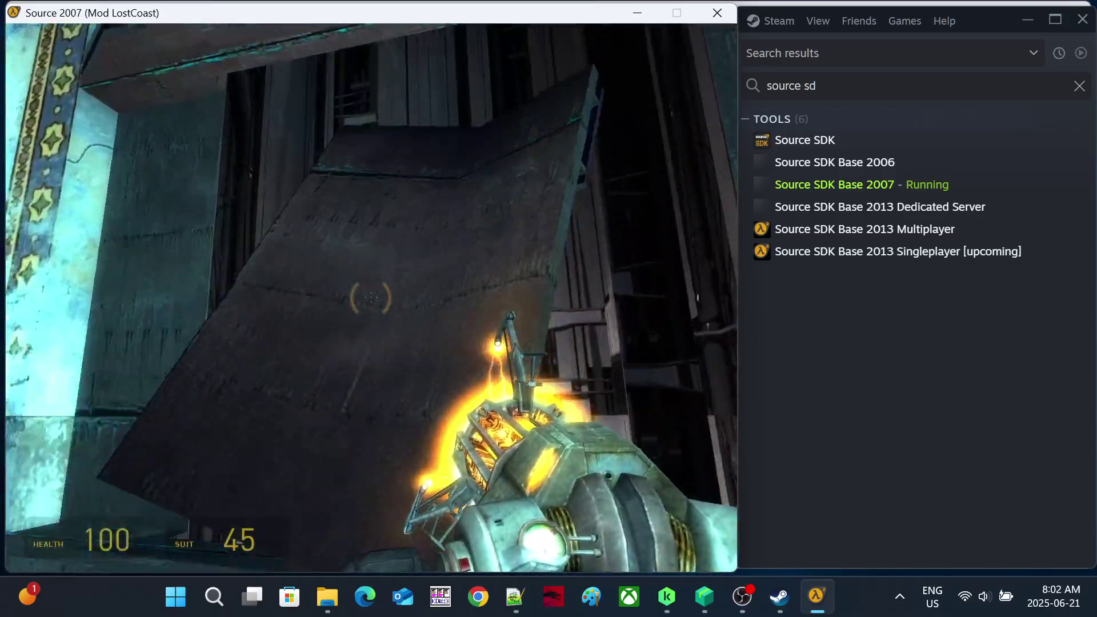
{"action": "left_click", "coordinate": [371, 297]}
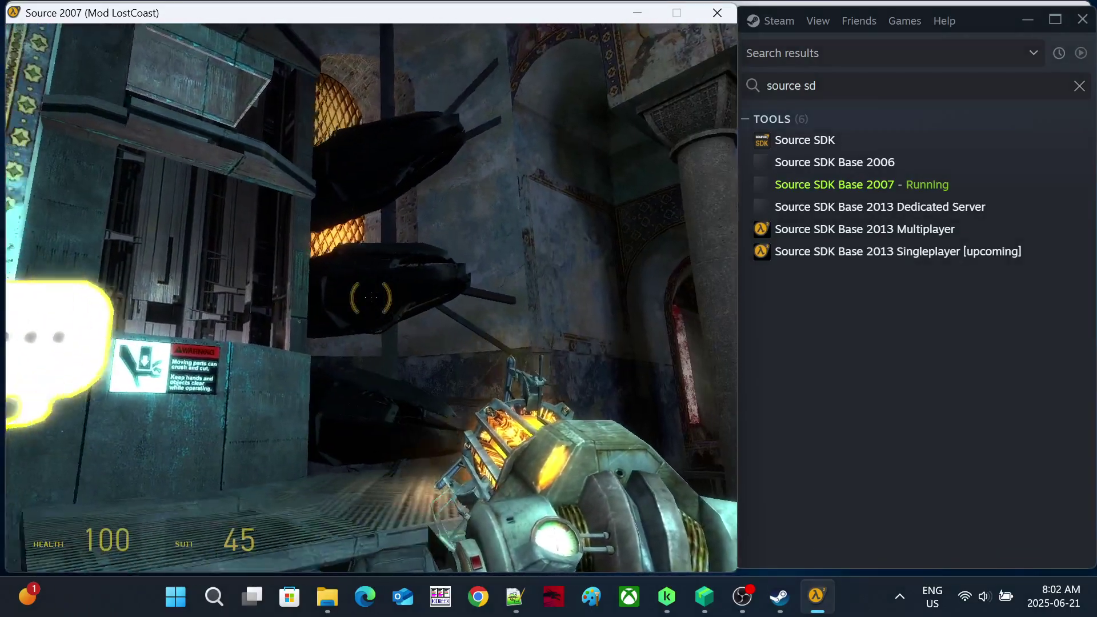
{"action": "key", "text": "1"}
{"action": "left_click", "coordinate": [370, 297]}
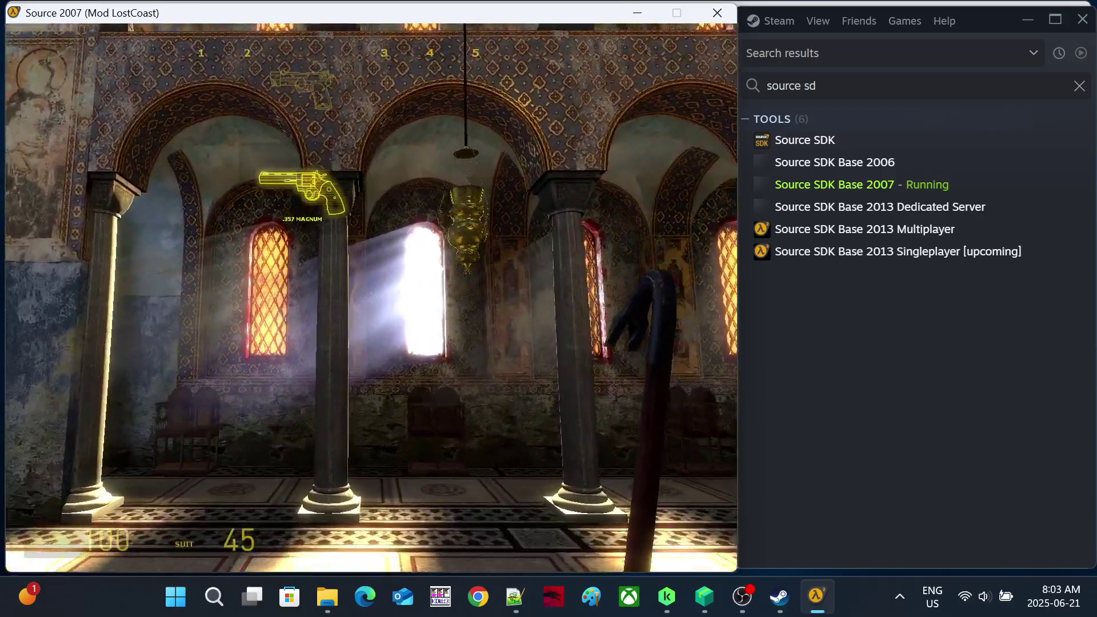
- Equip the pulse rifle and aim down the church corridor at the enemy
{"action": "left_click", "coordinate": [368, 295]}
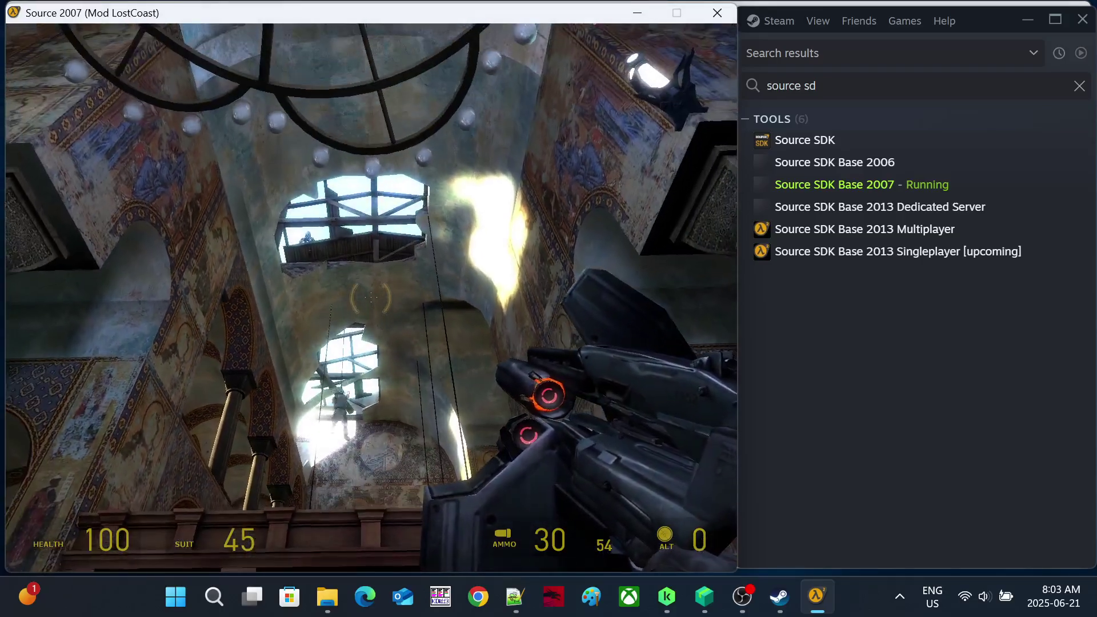
{"action": "left_click_drag", "start_coordinate": [370, 298], "coordinate": [371, 297]}
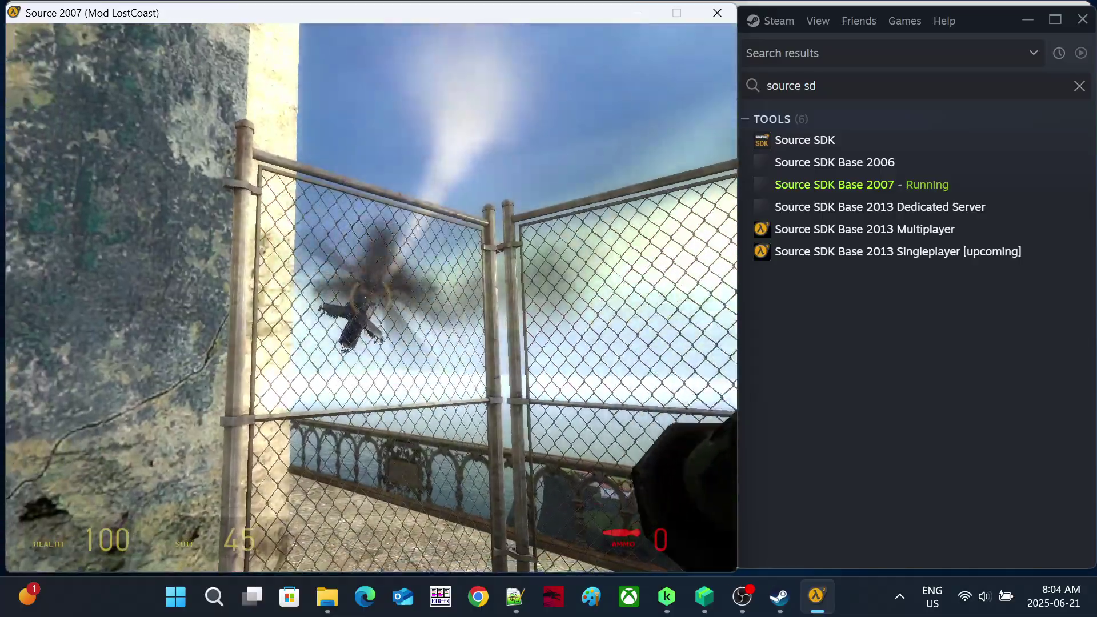
- Switch to the .357 Magnum revolver from the weapon menu
{"action": "key", "text": "4"}
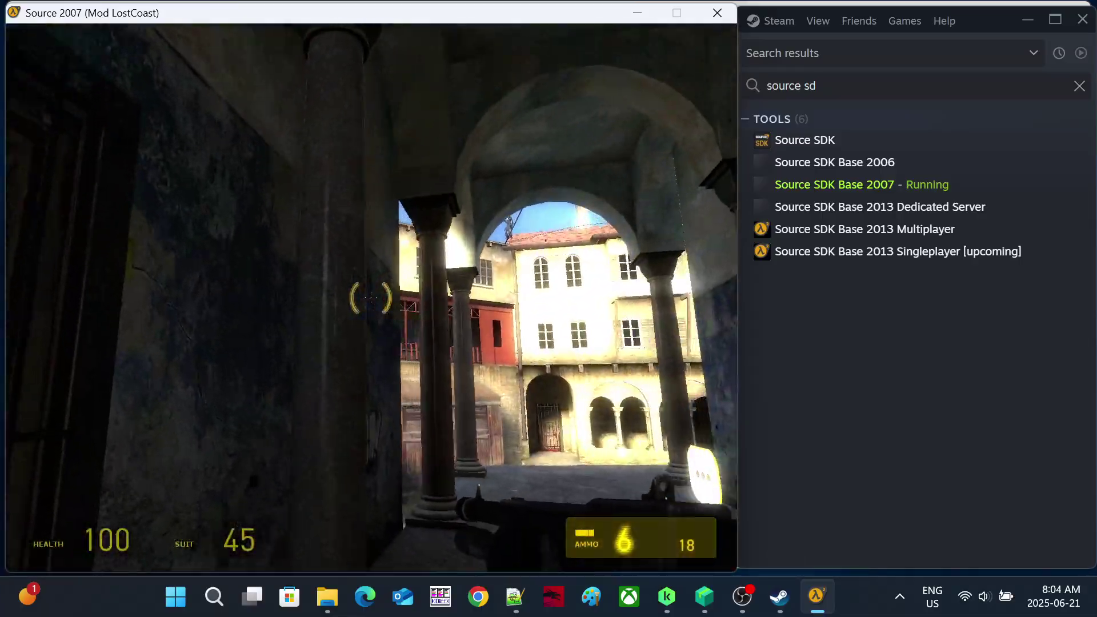
{"action": "key", "text": "3"}
{"action": "left_click", "coordinate": [368, 297]}
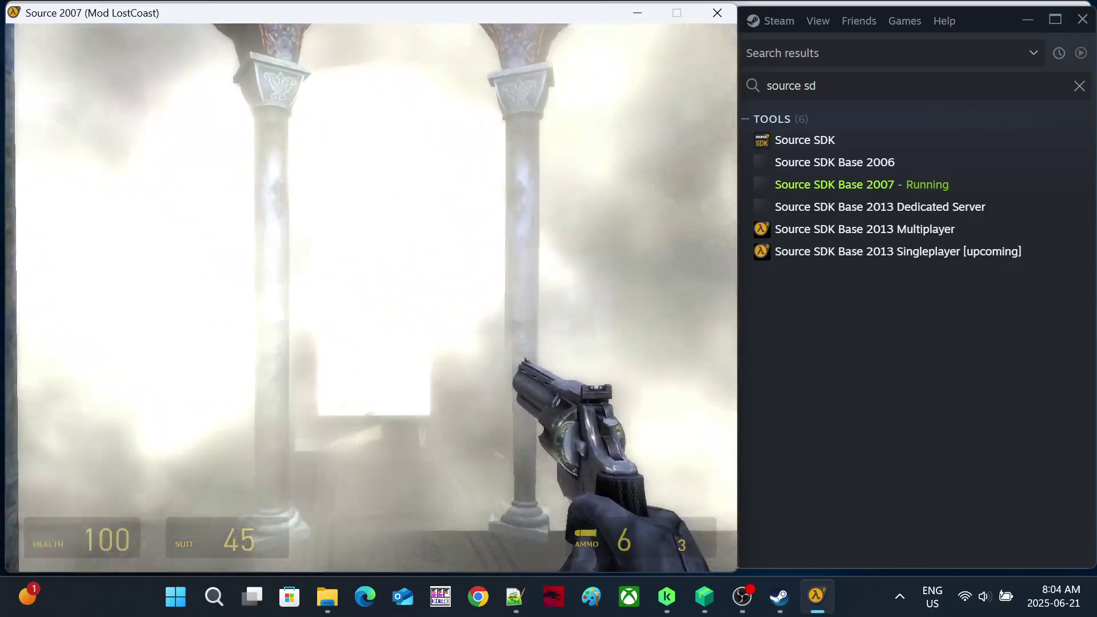
- Shoot the Combine soldier in the alley, reload, and walk onto the wooden dock
{"action": "key", "text": "w"}
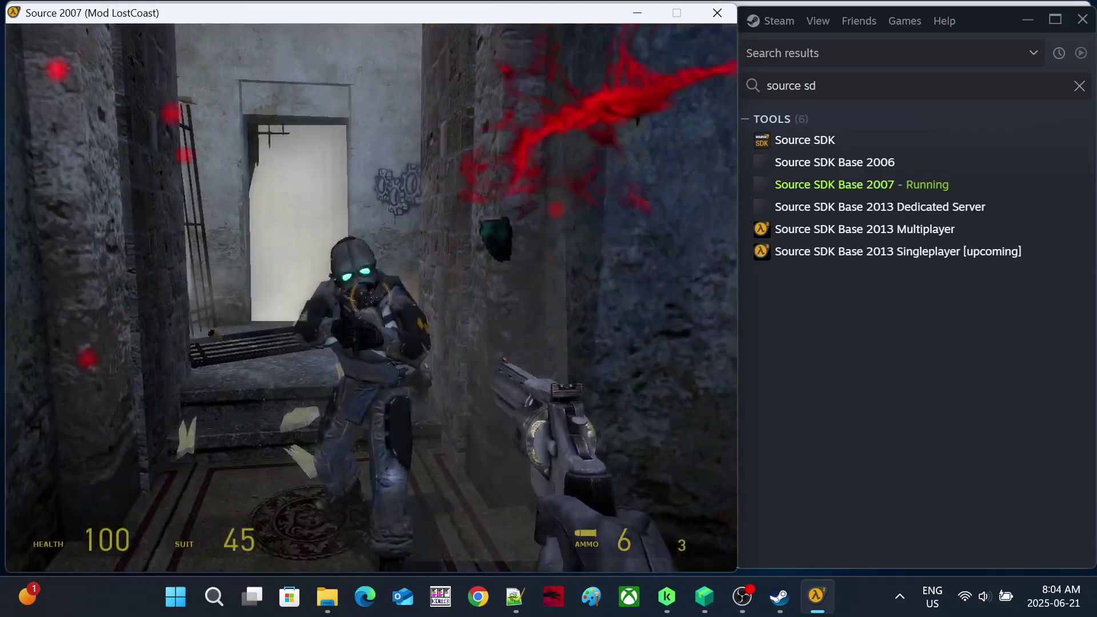
{"action": "left_click", "coordinate": [369, 296]}
{"action": "key", "text": "w"}
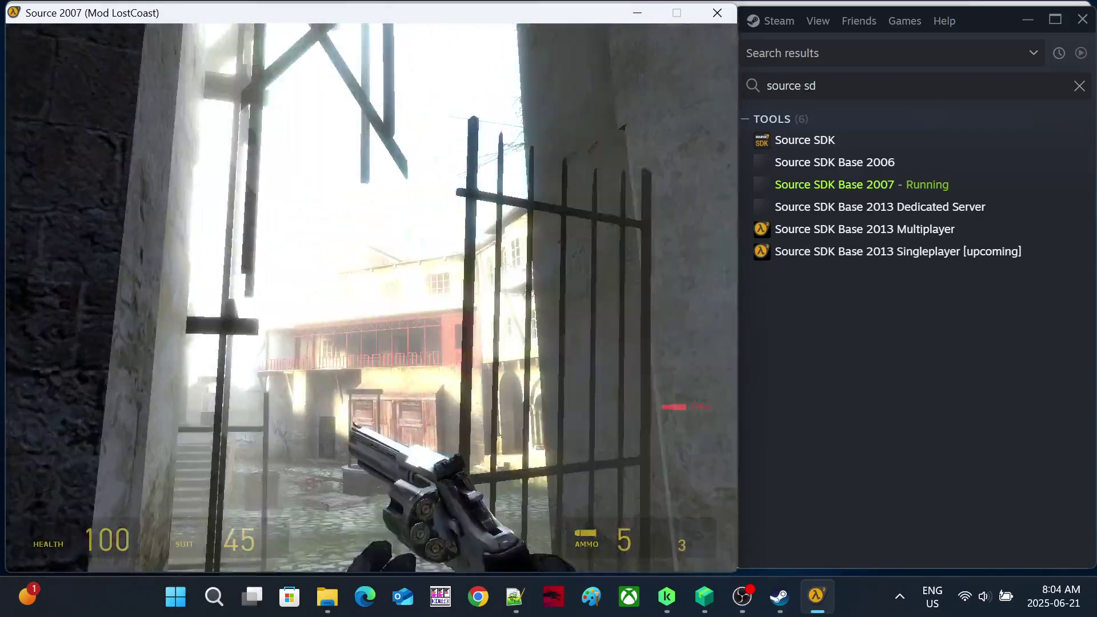
{"action": "key", "text": "r"}
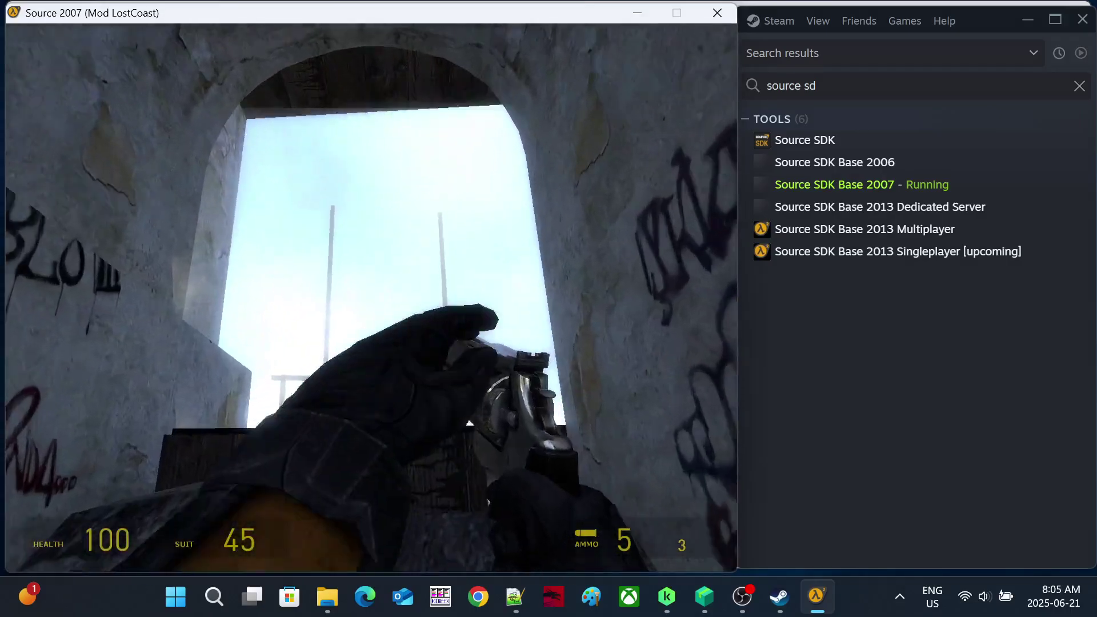
{"action": "key", "text": "w"}
{"action": "key", "text": "w"}
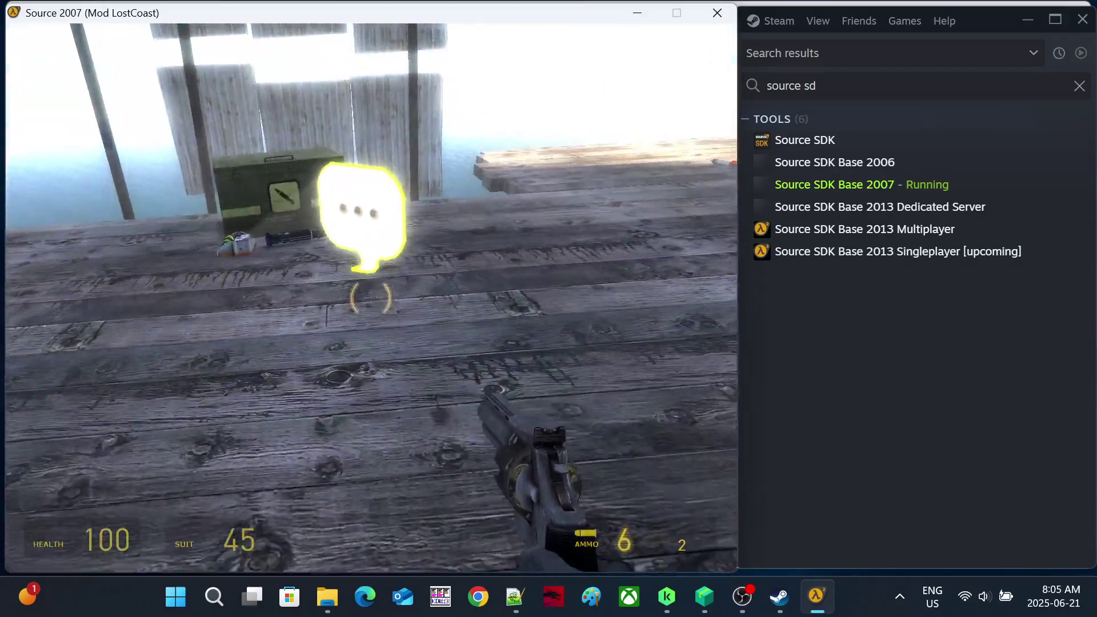
- Start Gabe Newell's final commentary node beside the ammo crate on the wooden platform
{"action": "key", "text": "e"}
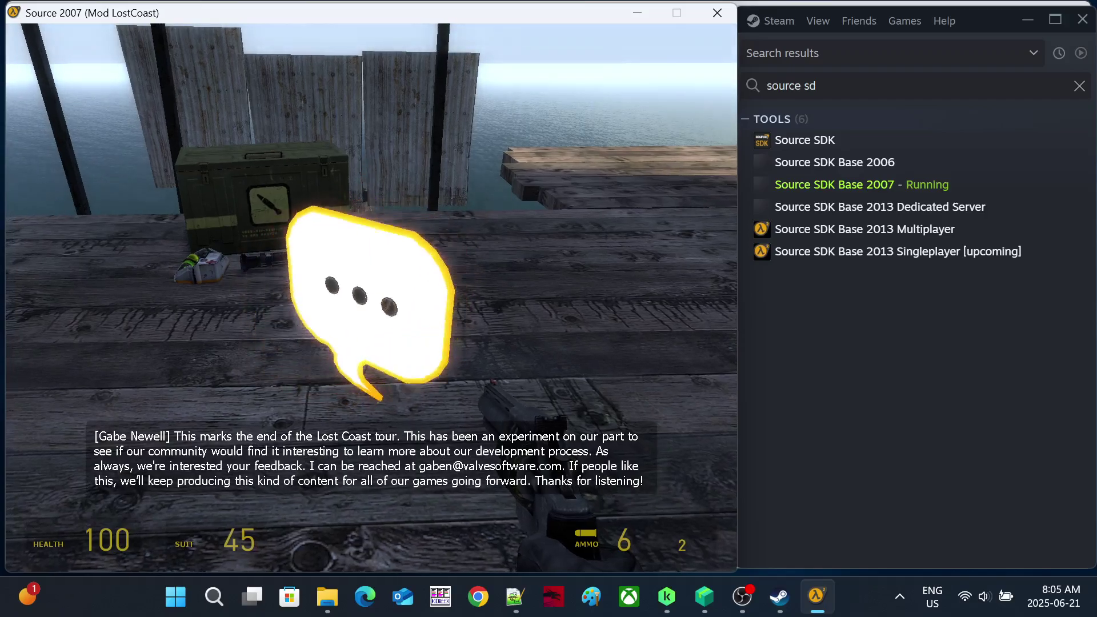
- Pick up the RPG and hit the helicopter with six rockets until it is destroyed
{"action": "key", "text": "w"}
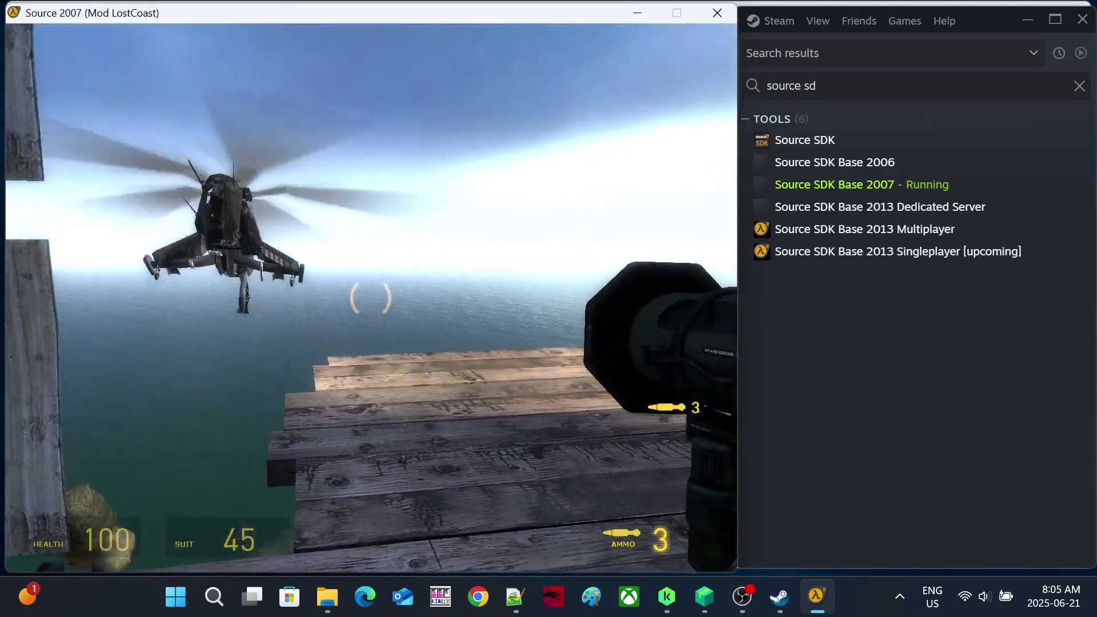
{"action": "left_click", "coordinate": [369, 301]}
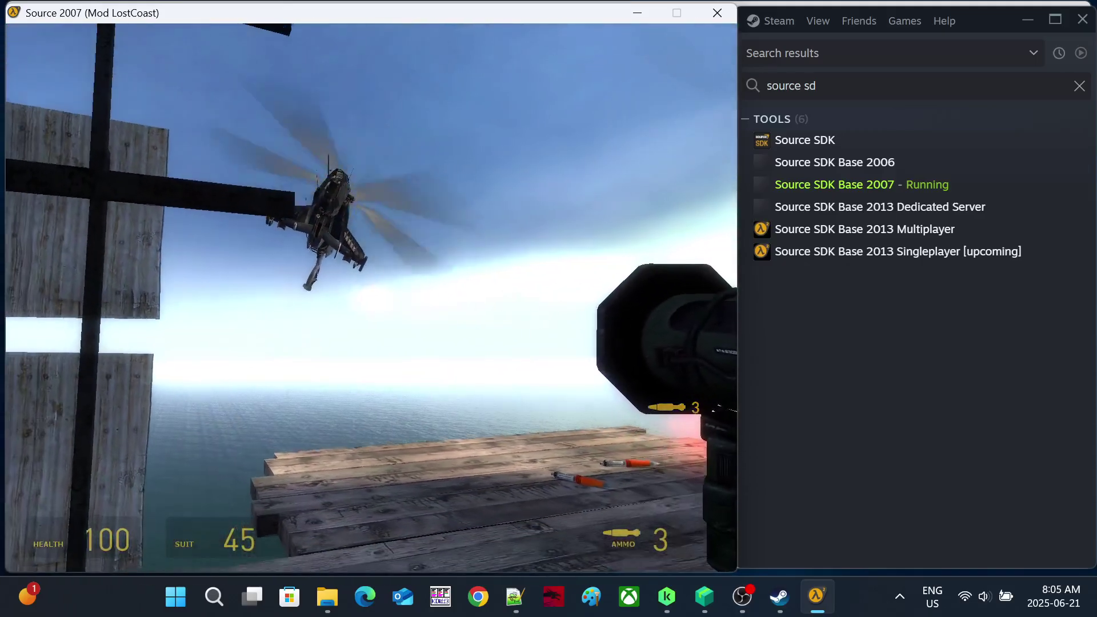
{"action": "left_click", "coordinate": [368, 301]}
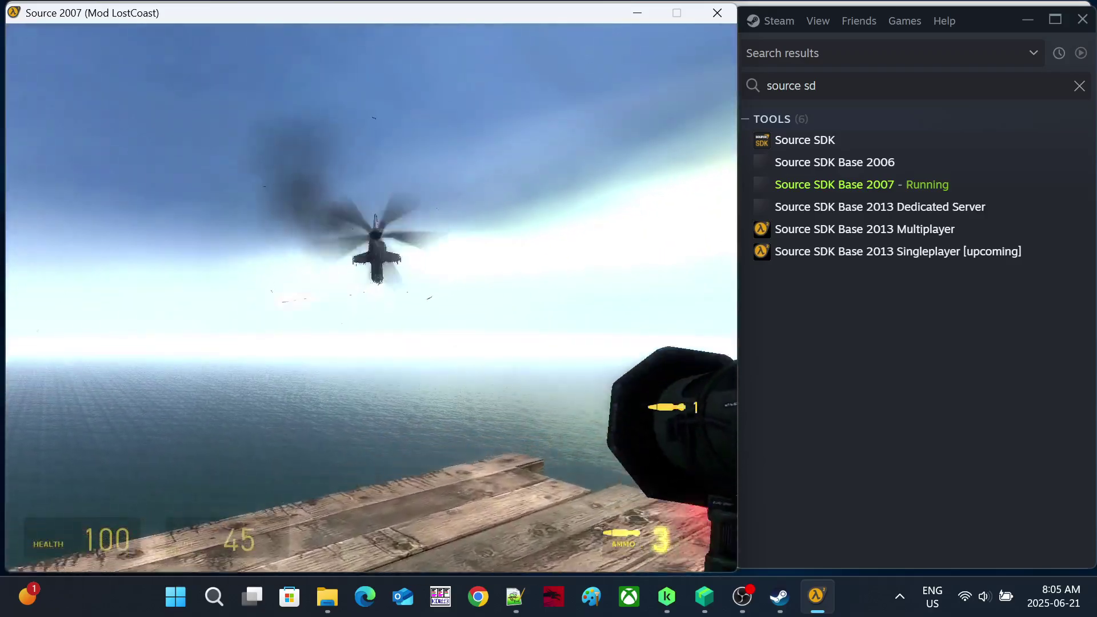
{"action": "left_click", "coordinate": [369, 301]}
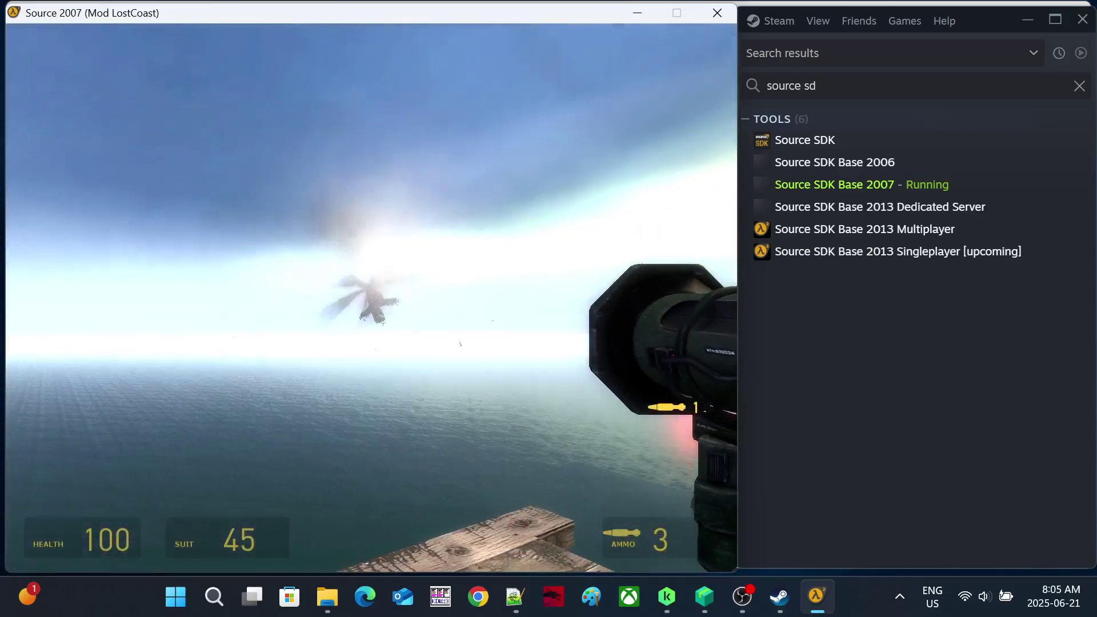
{"action": "left_click", "coordinate": [368, 300]}
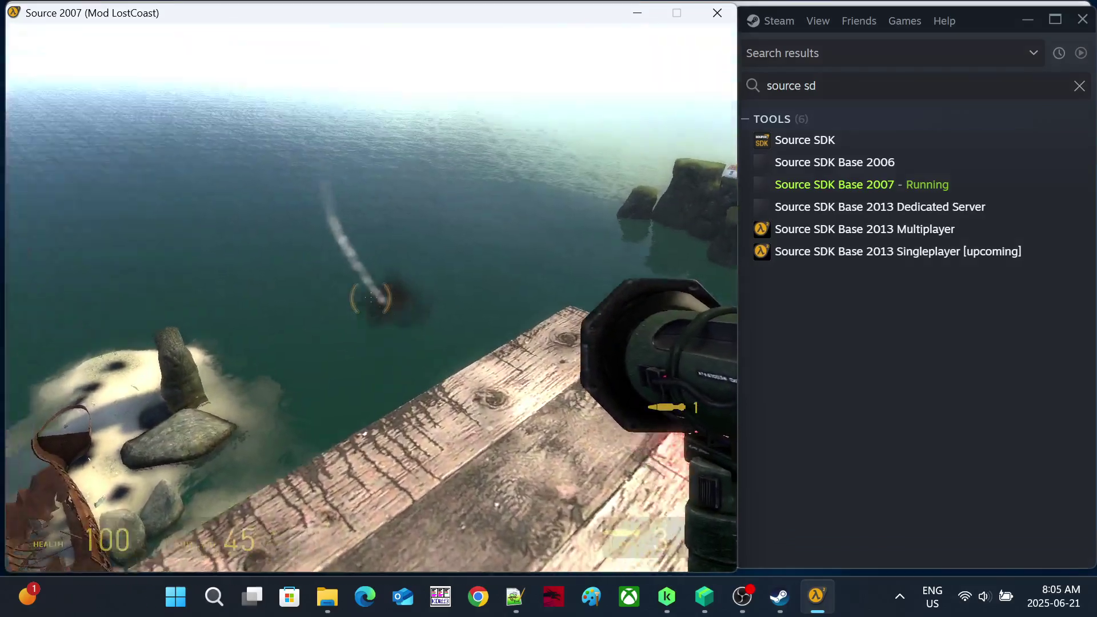
{"action": "left_click", "coordinate": [369, 300]}
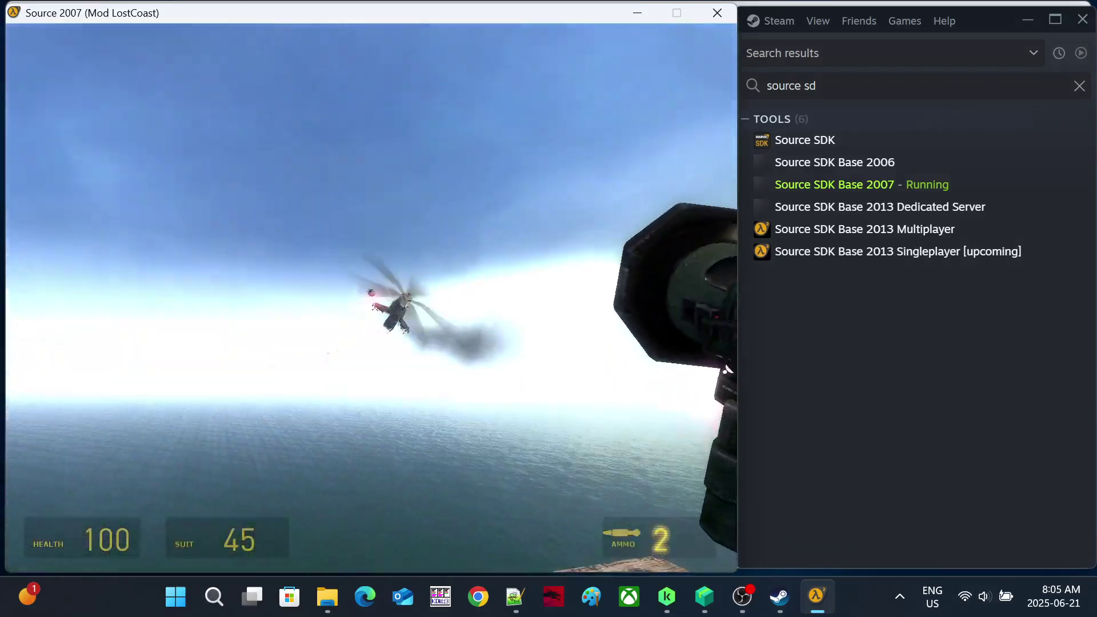
{"action": "left_click_drag", "start_coordinate": [368, 301], "coordinate": [369, 301]}
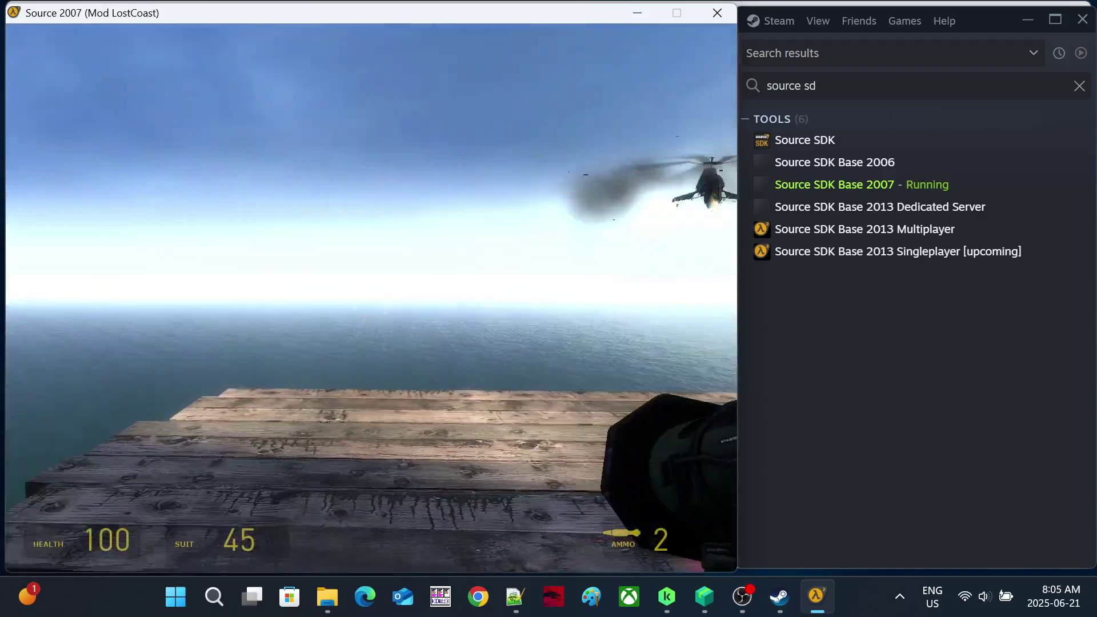
{"action": "left_click", "coordinate": [369, 300]}
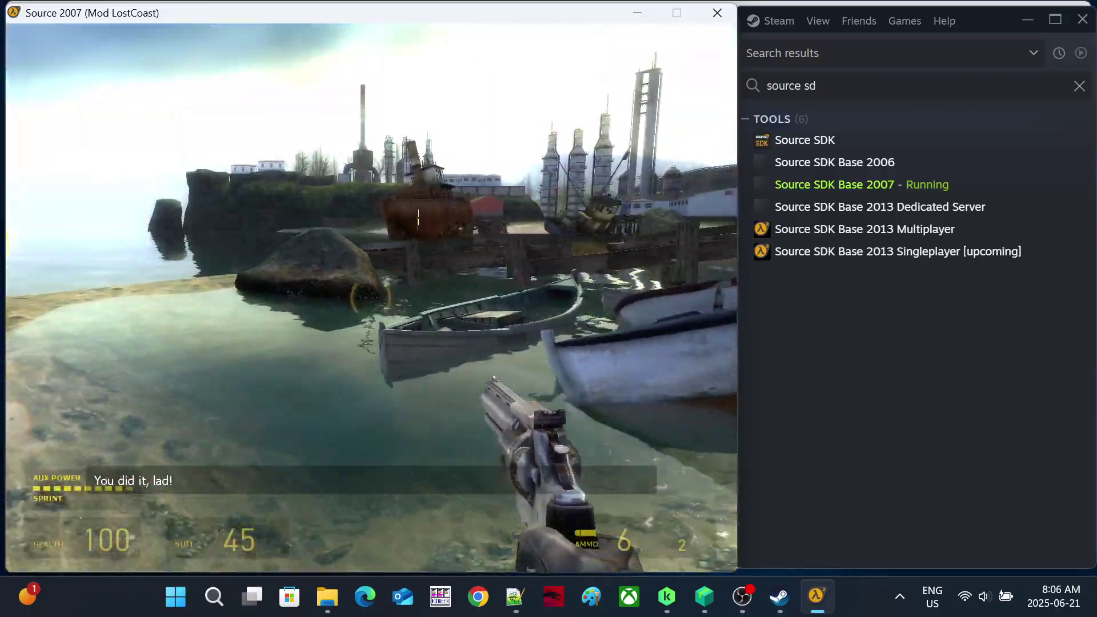
- Walk up to the fisherman until his St. Olga victory feast farewell plays
{"action": "key", "text": "w"}
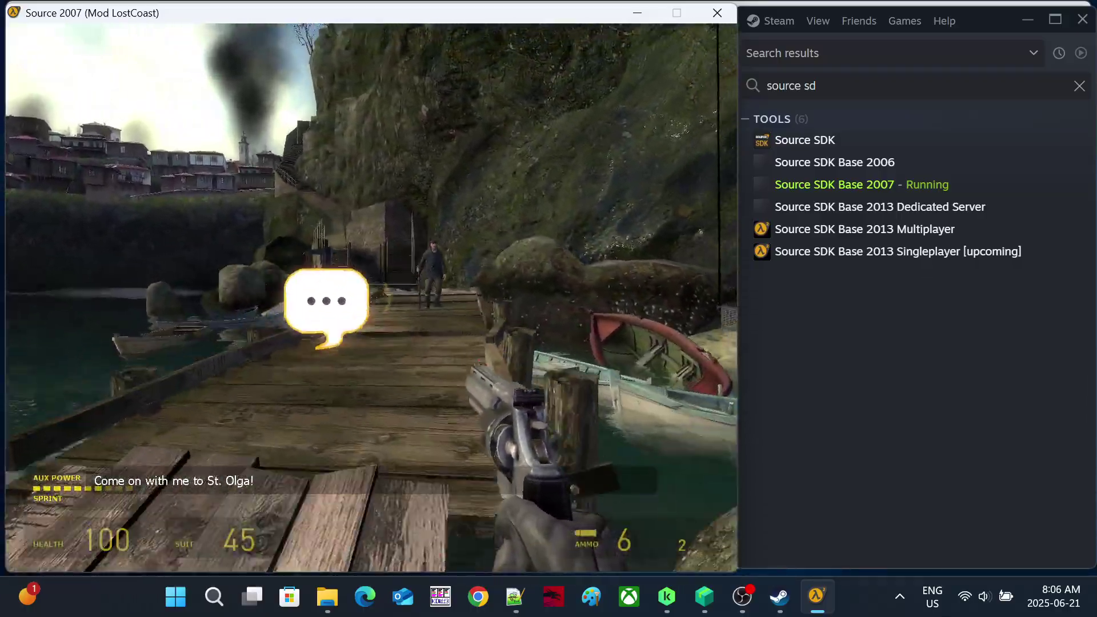
{"action": "key", "text": "w"}
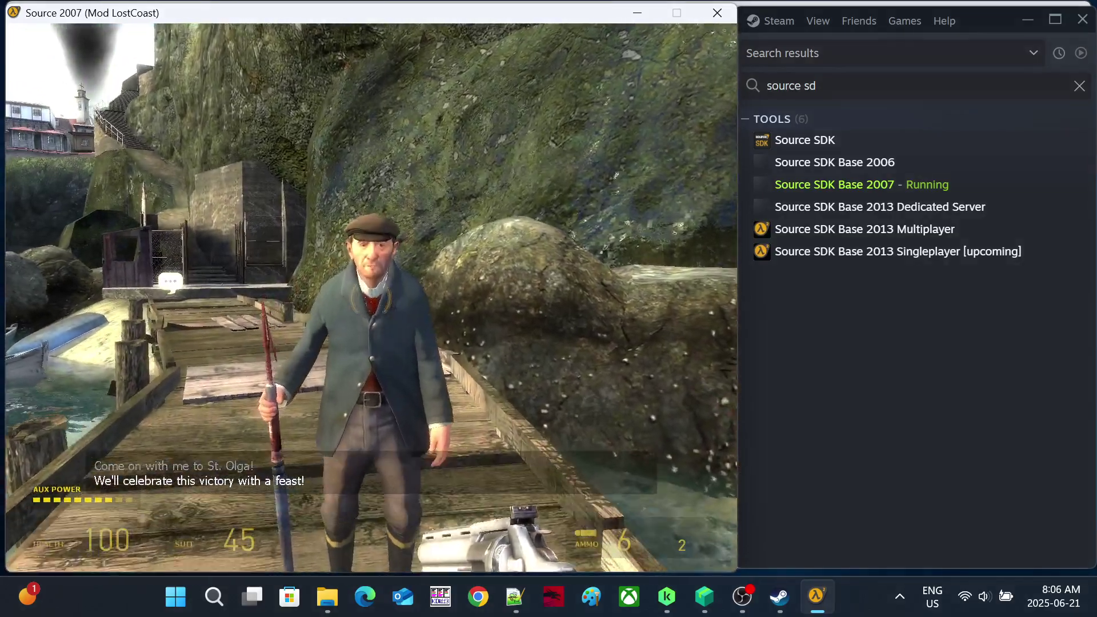